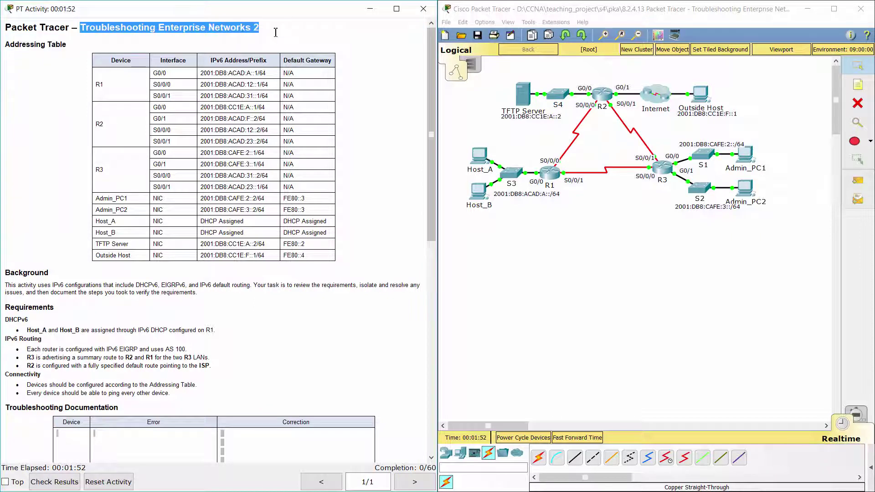
Step: Read the Addressing Table heading and Background paragraph in the activity instructions
left_click(21, 39)
left_click_drag(7, 46, 68, 46)
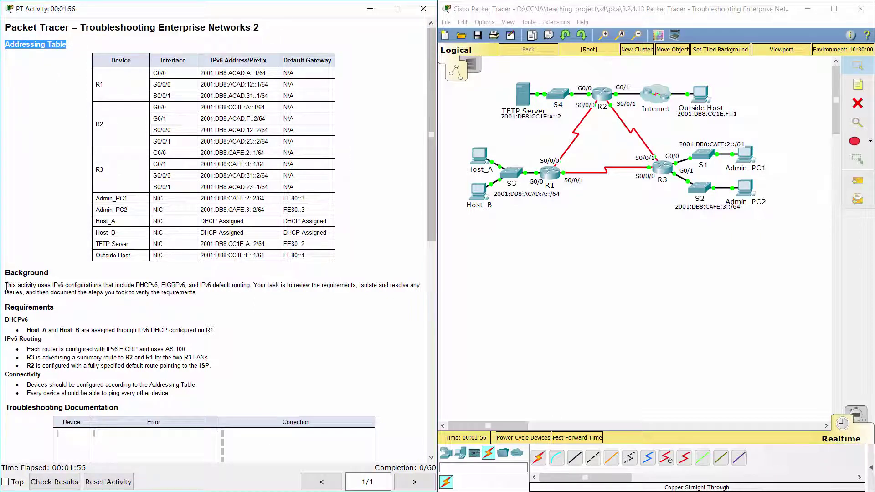
left_click_drag(5, 285, 104, 287)
triple_click(131, 295)
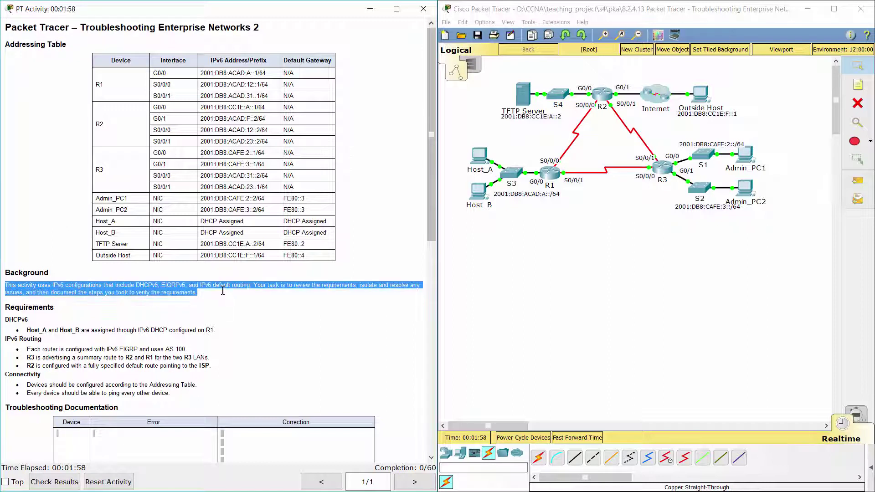
left_click(225, 308)
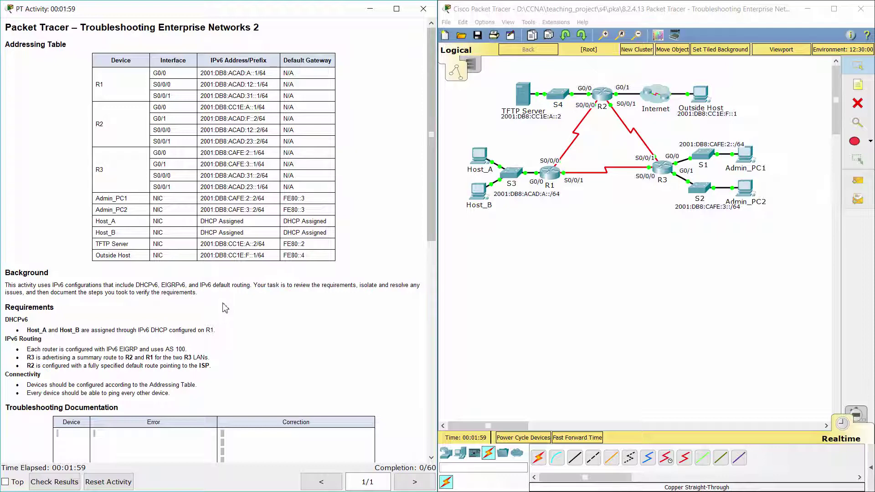
Step: Review the DHCPv6 requirement for Host_A and Host_B and the IPv6 routing requirements
scroll(225, 308, "down", 5)
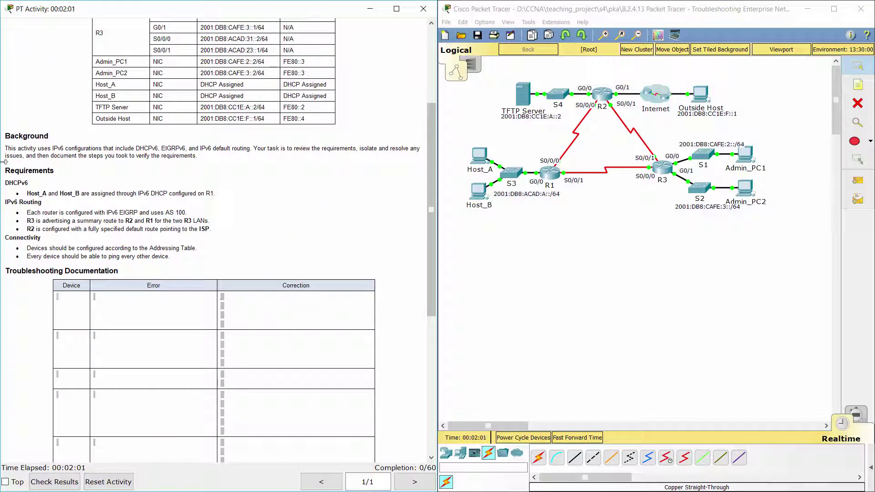
left_click_drag(5, 171, 59, 170)
left_click(78, 182)
left_click_drag(9, 183, 239, 204)
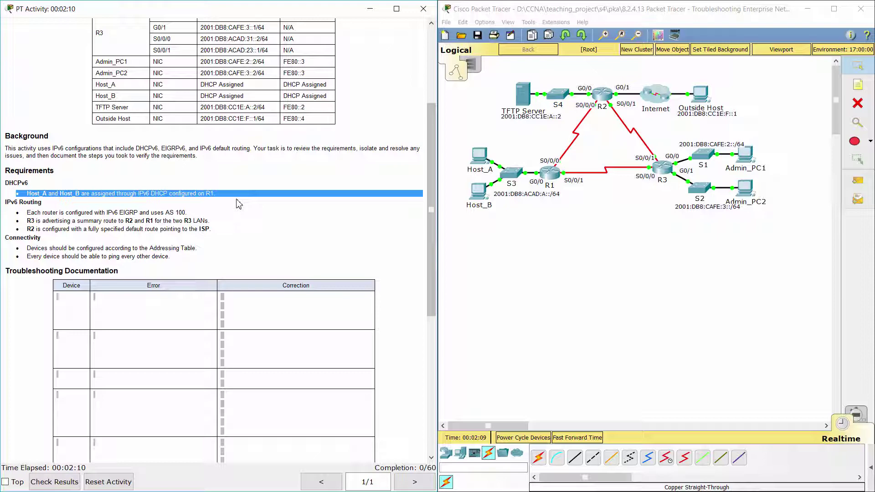
left_click(239, 203)
scroll(237, 203, "down", 2)
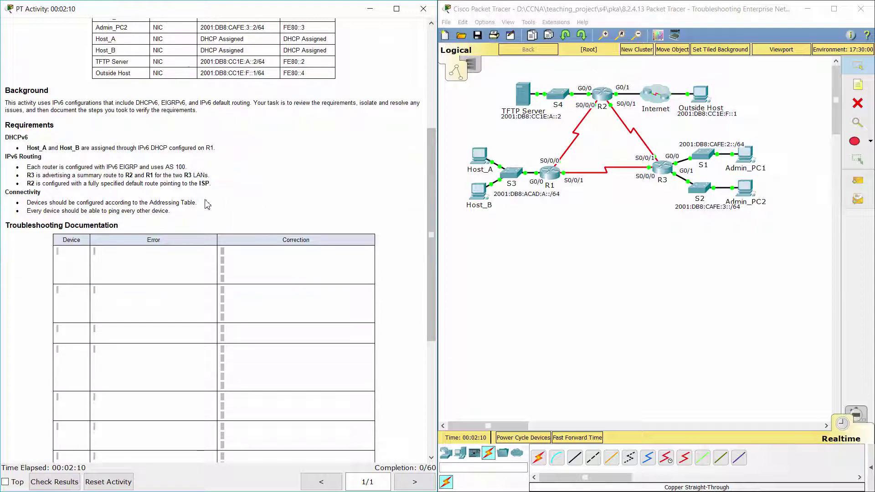
left_click_drag(7, 158, 219, 181)
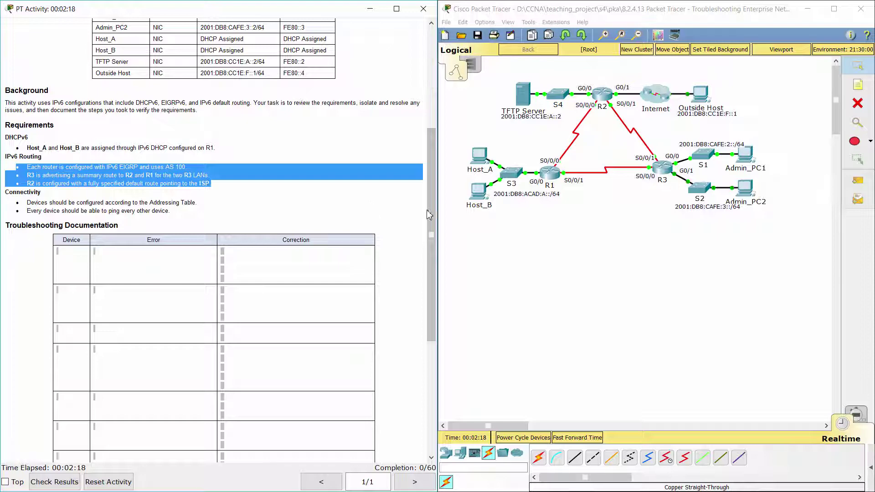
left_click(376, 197)
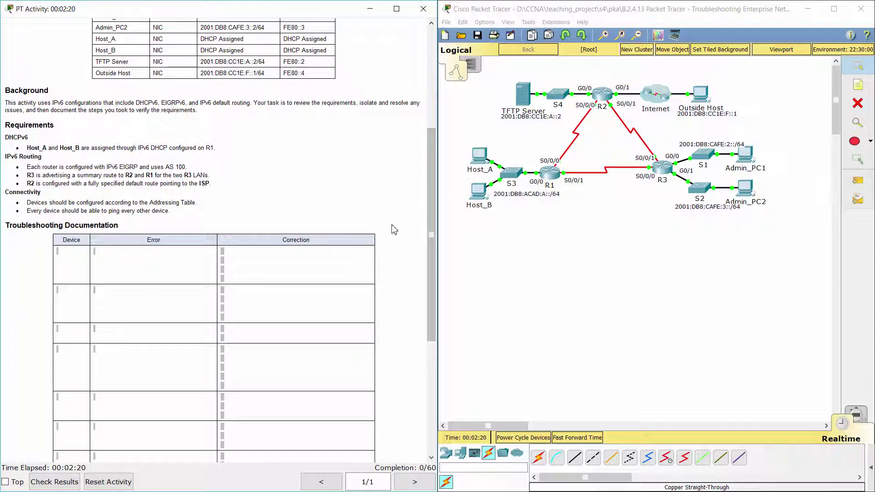
scroll(395, 233, "up", 3)
scroll(395, 233, "up", 1)
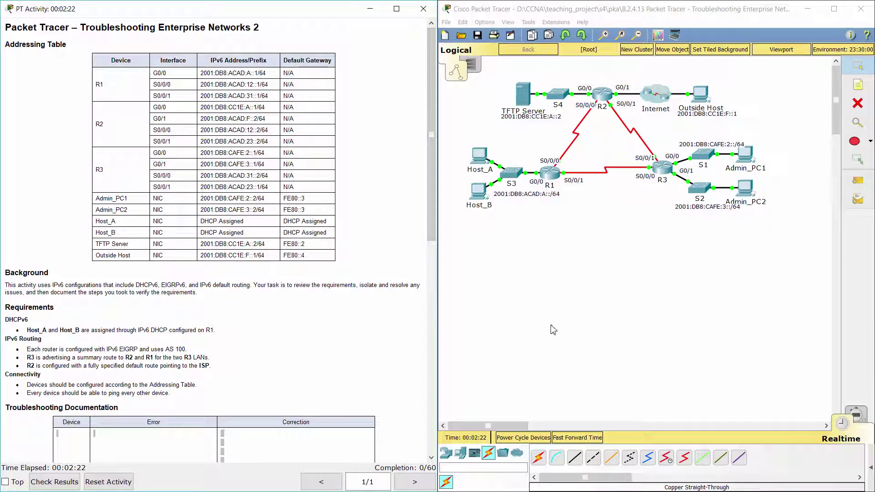
Step: Open R1's CLI in an enlarged window and enter privileged mode with ena
left_click(548, 179)
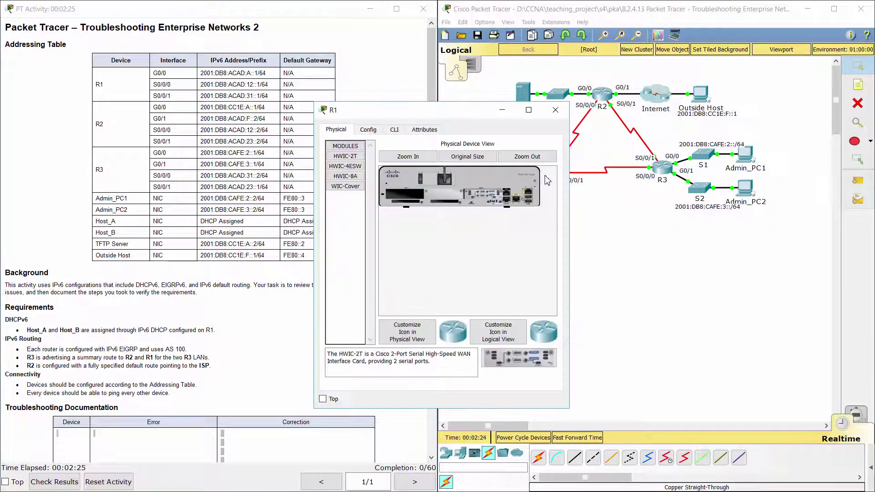
left_click(389, 130)
left_click_drag(437, 114, 435, 55)
left_click_drag(567, 110, 685, 107)
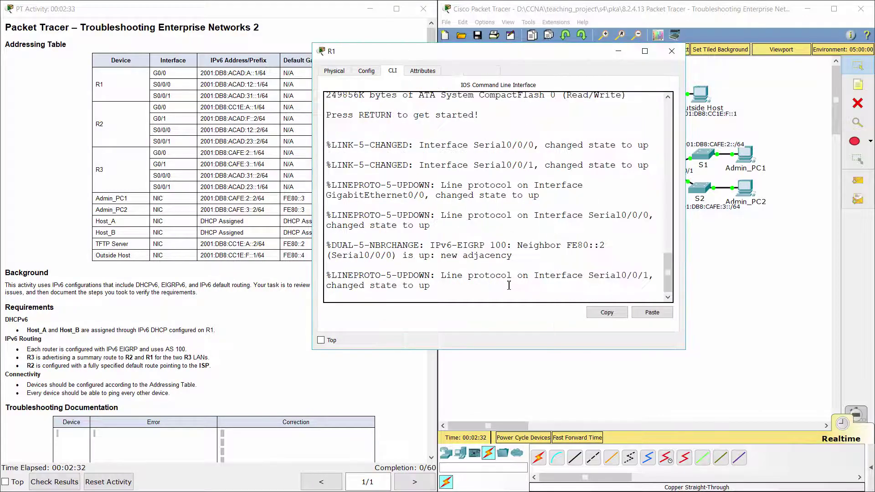
key("Return")
type("ena")
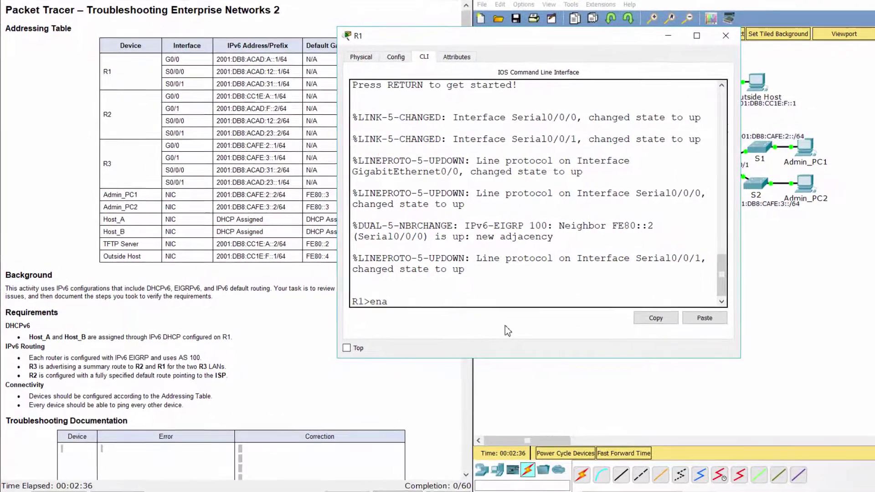
key("Return")
Step: Display R1's running configuration with show run and page through it
type("show run")
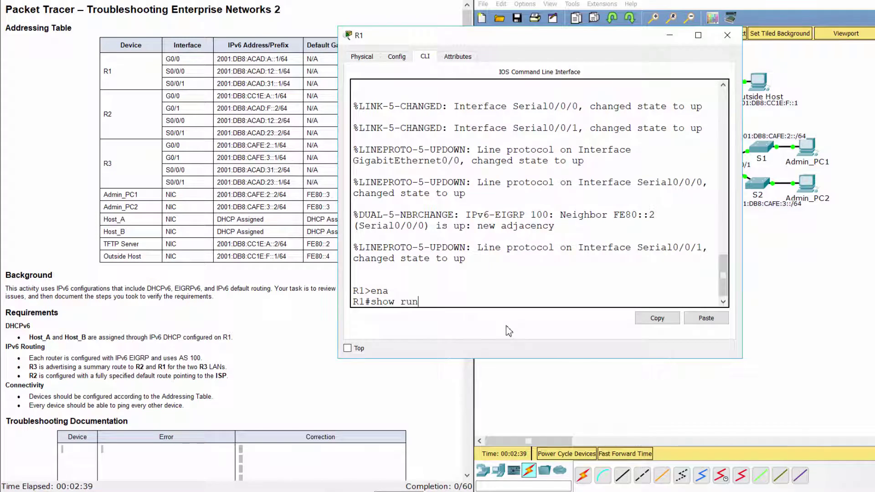
key("Return")
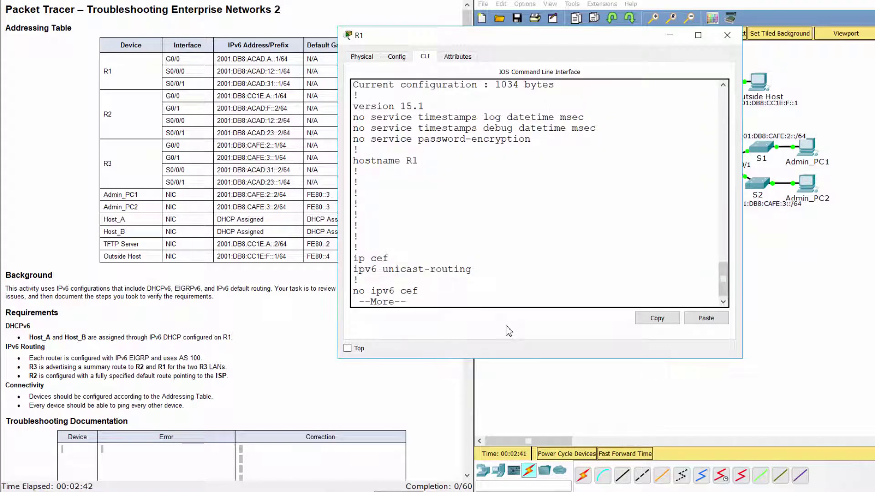
key("space")
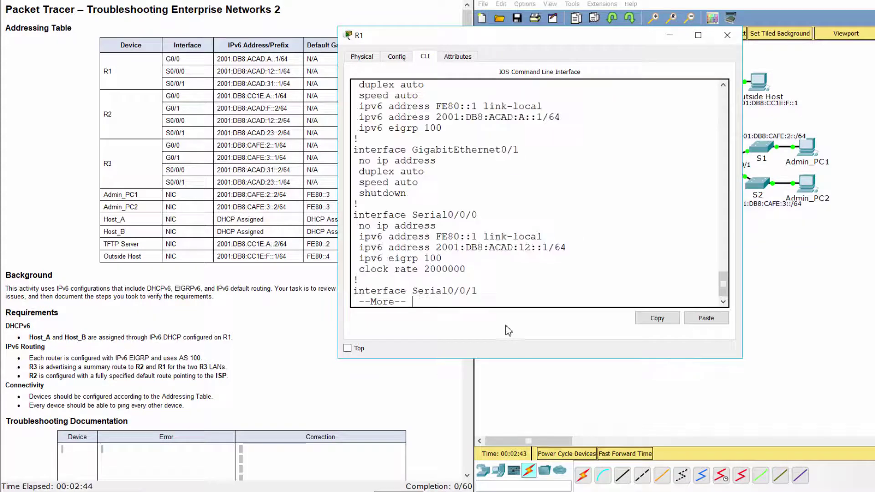
key("space")
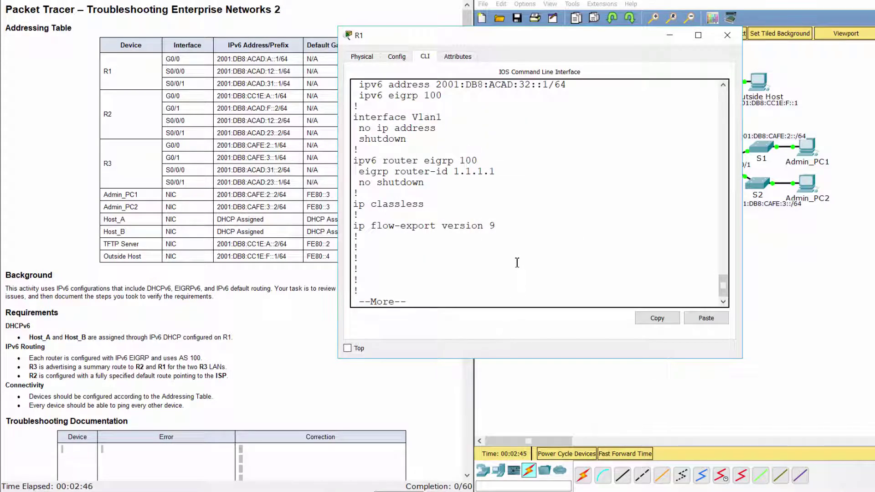
key("space")
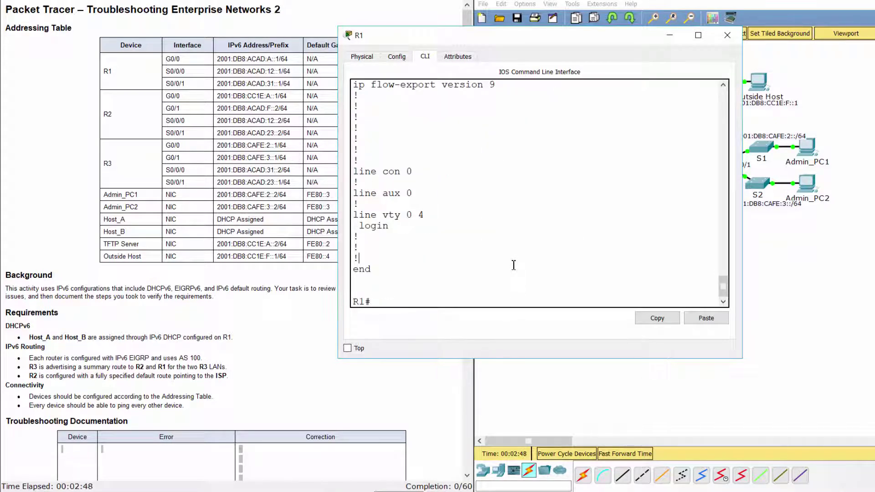
scroll(513, 265, "up", 12)
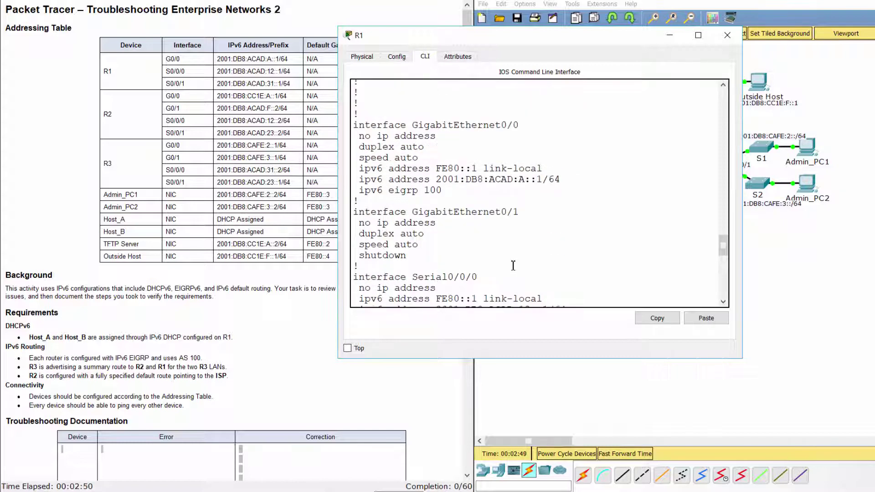
scroll(513, 265, "up", 4)
scroll(512, 265, "up", 4)
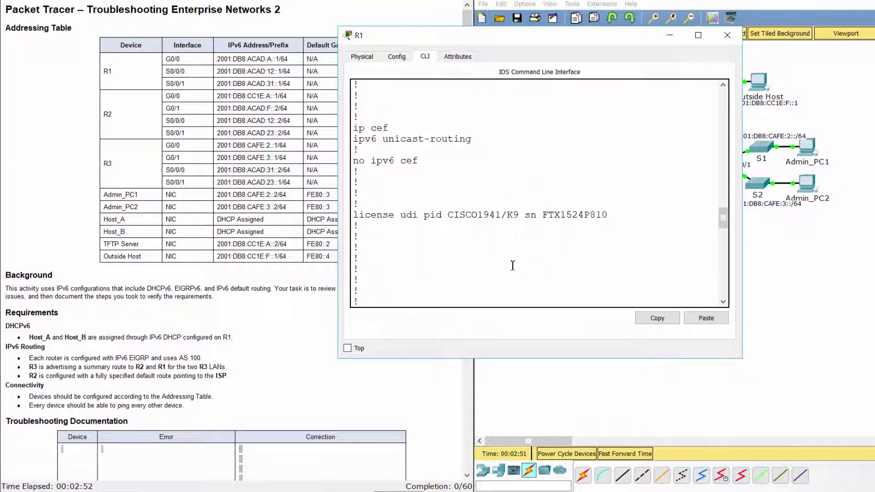
scroll(512, 265, "up", 1)
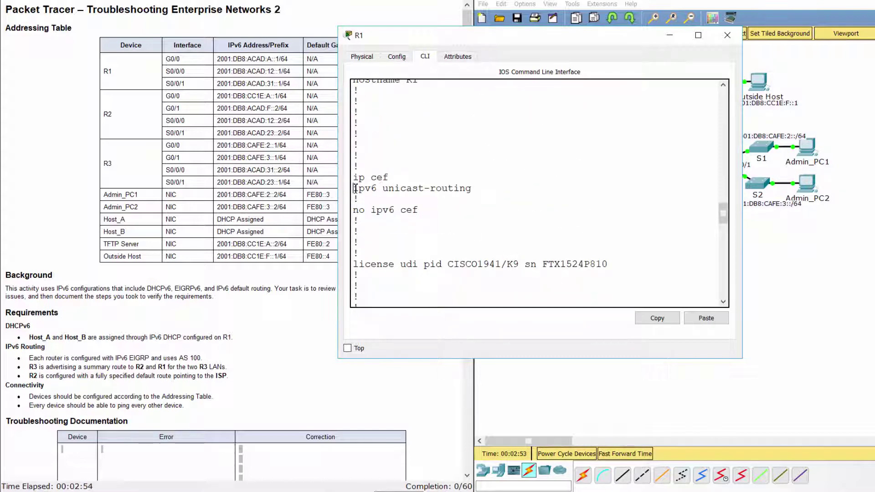
Step: Review R1's GigabitEthernet0/0 and Serial0/0/0 IPv6 address, EIGRP and clock rate lines
left_click_drag(355, 188, 486, 193)
scroll(485, 198, "down", 7)
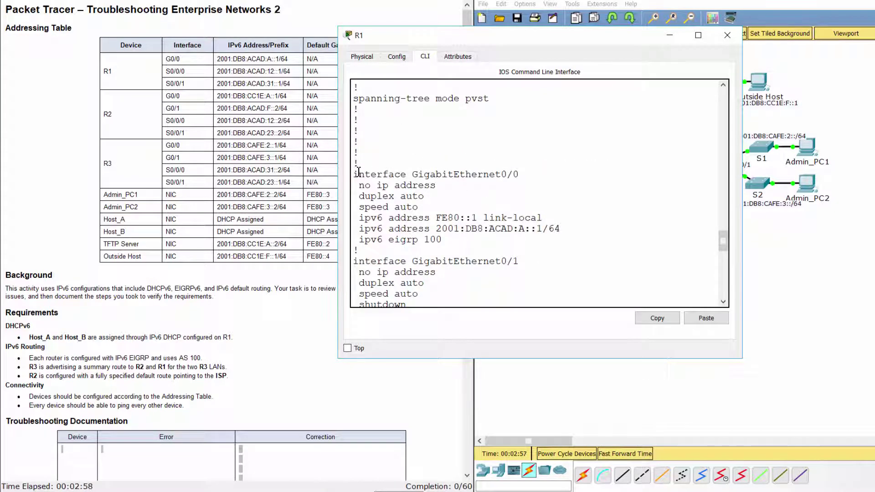
left_click_drag(354, 174, 517, 177)
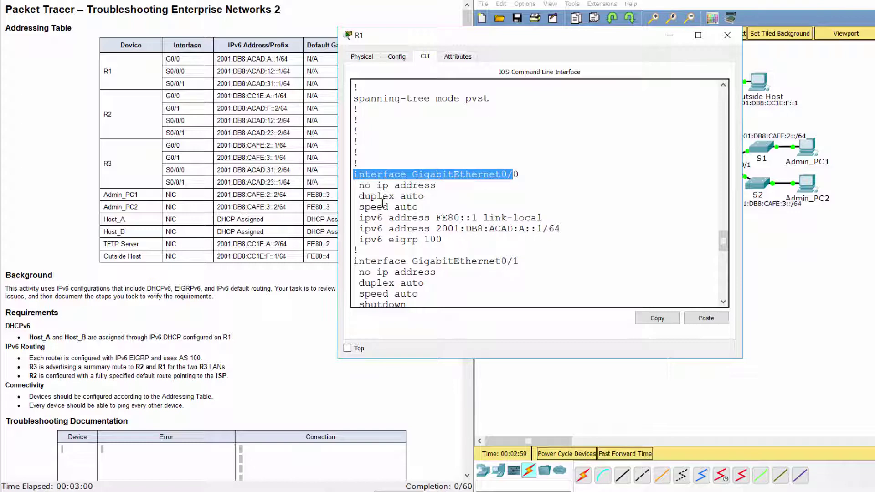
left_click_drag(359, 212, 564, 248)
left_click(522, 237)
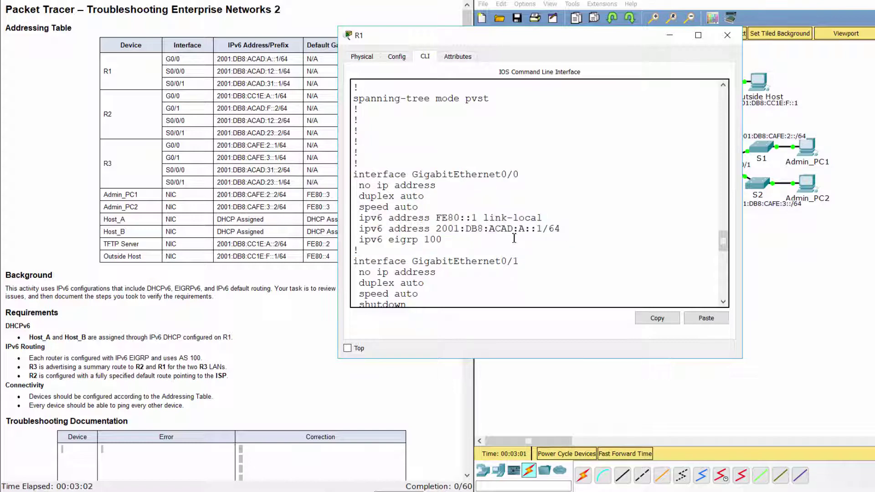
scroll(515, 237, "down", 3)
scroll(514, 237, "down", 3)
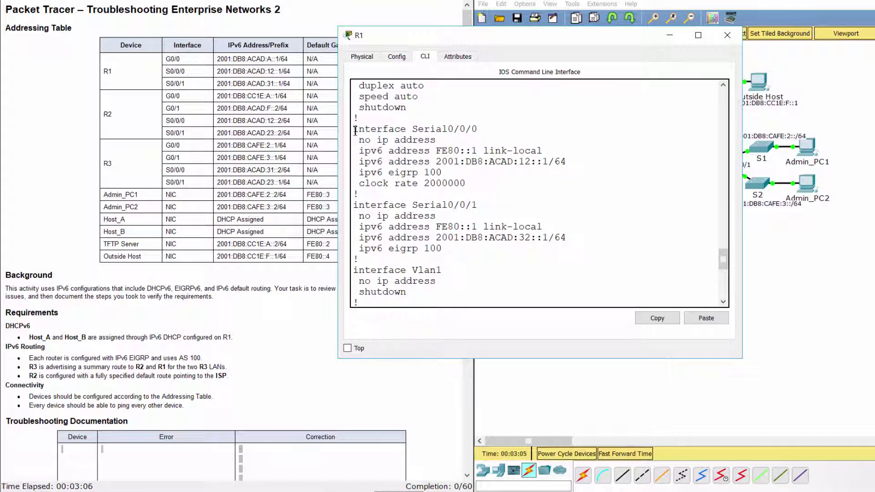
left_click_drag(355, 130, 487, 128)
left_click_drag(353, 158, 503, 186)
left_click(504, 185)
Step: Single out Serial0/0/1's address 2001:DB8:ACAD:32::1/64 and bring the addressing table forward
scroll(503, 186, "down", 2)
left_click_drag(356, 153, 393, 158)
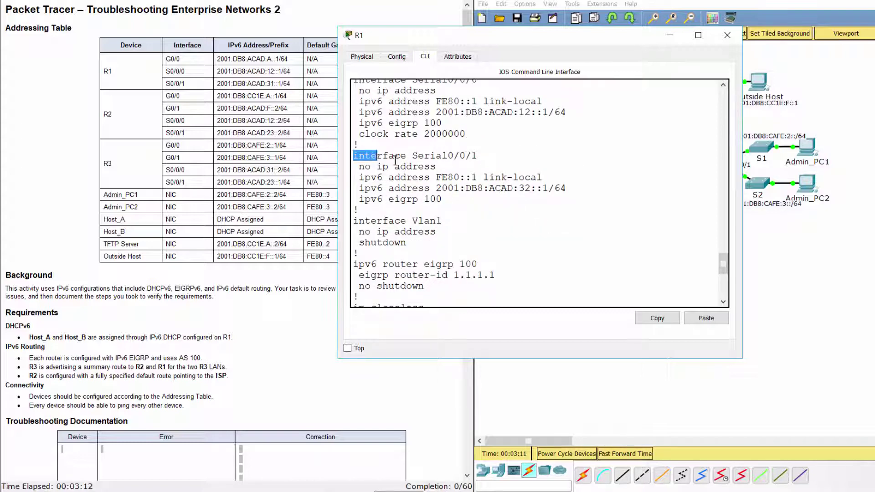
triple_click(496, 151)
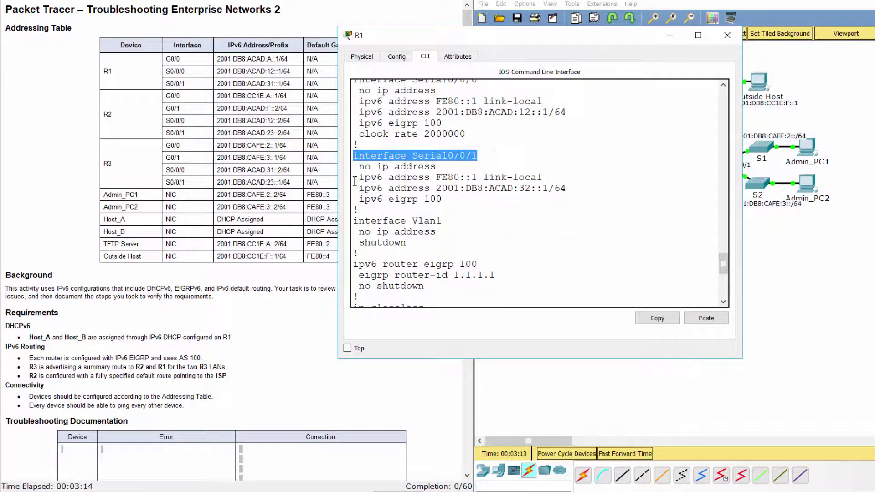
left_click_drag(354, 178, 451, 199)
left_click(459, 202)
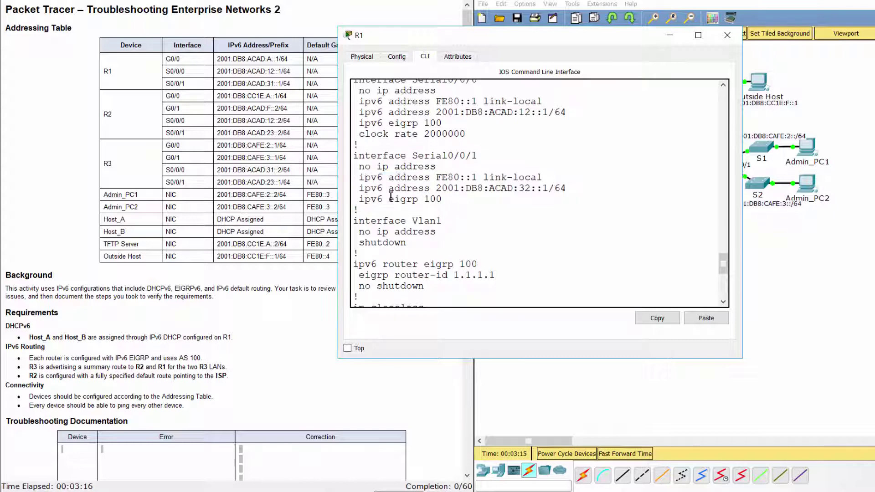
left_click_drag(359, 188, 574, 190)
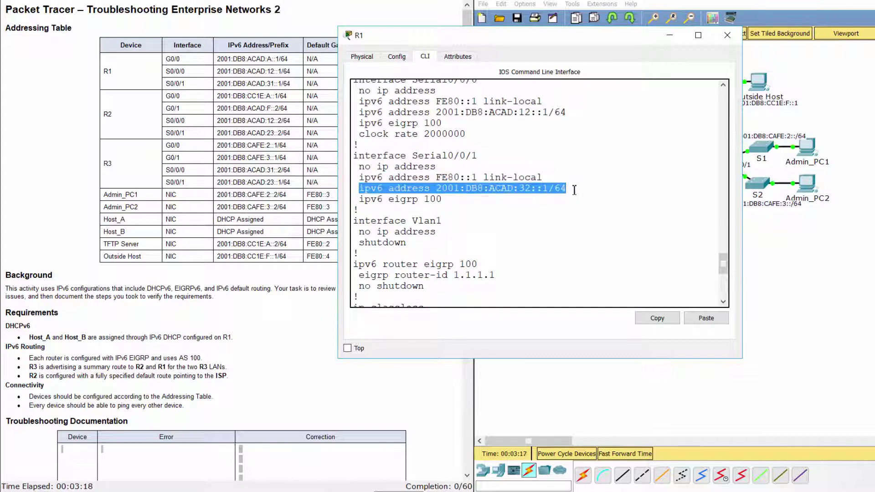
left_click(574, 190)
left_click_drag(435, 189, 579, 187)
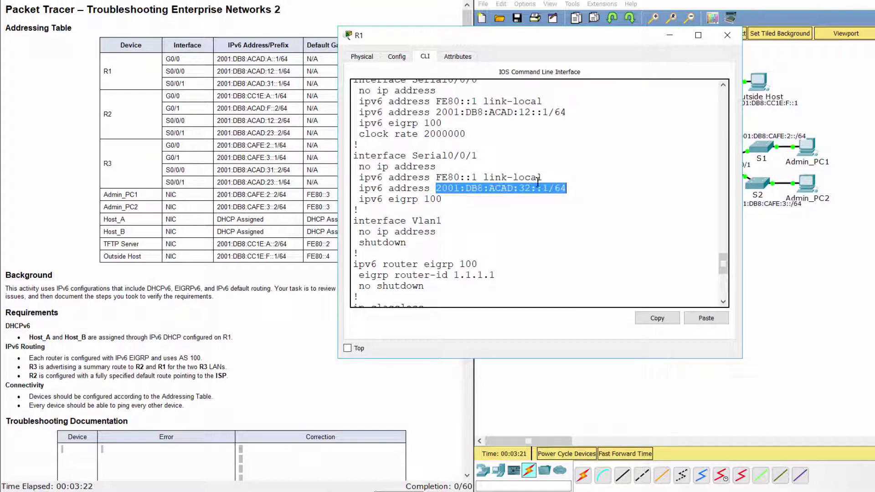
left_click(219, 84)
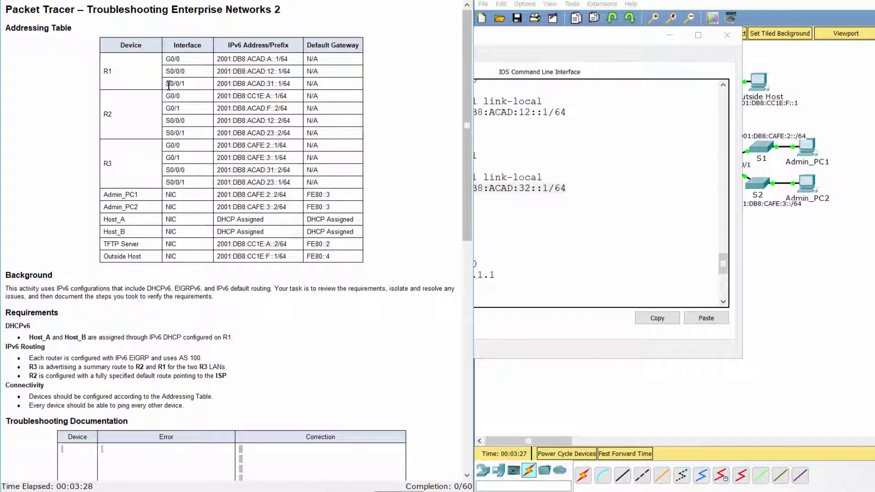
Step: Mark the table's R1 S0/0/1 address 2001:DB8:ACAD:31::1/64, then scroll R1's configuration to the R1# prompt
left_click_drag(166, 84, 273, 82)
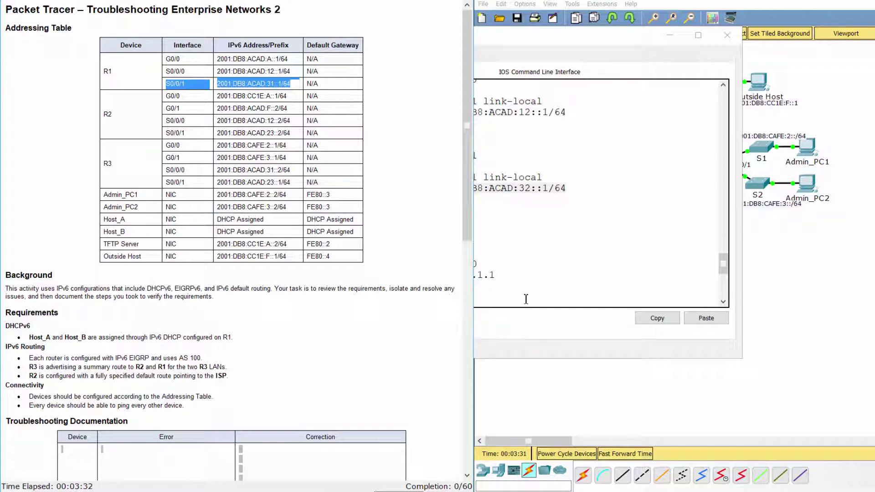
left_click(526, 291)
scroll(526, 291, "down", 2)
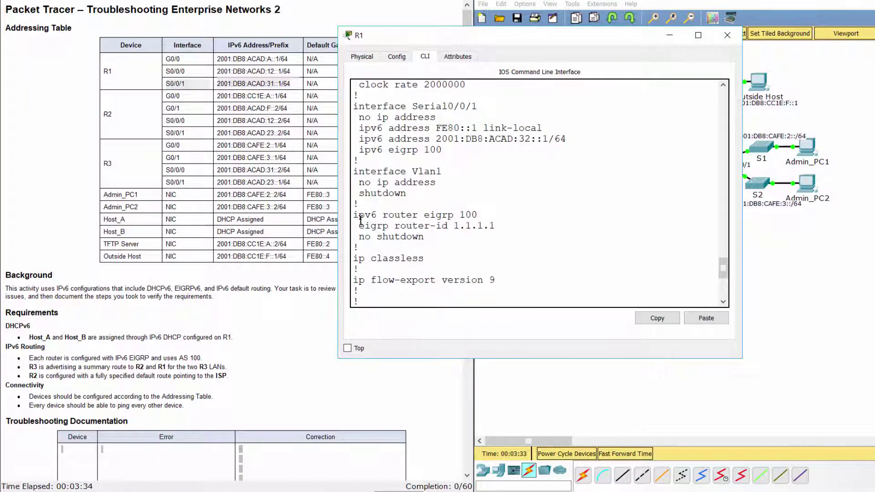
left_click_drag(354, 212, 413, 249)
scroll(456, 258, "down", 6)
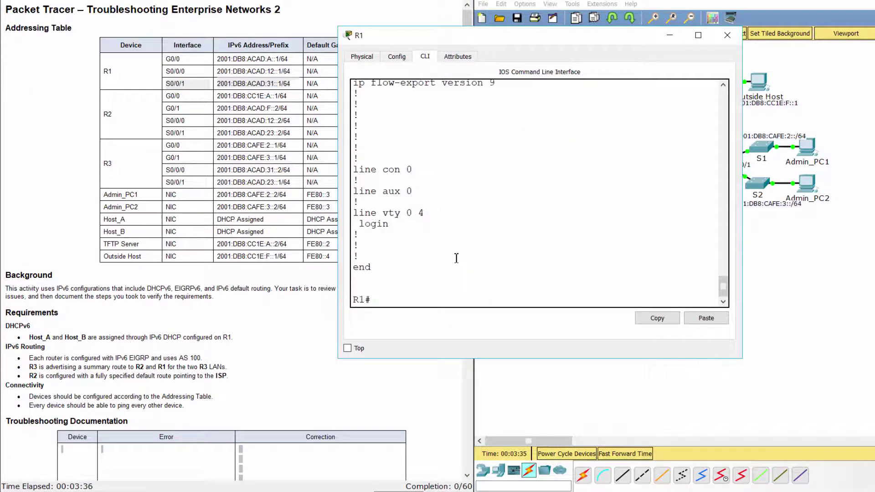
Step: Set R1 Serial0/0/1's IPv6 address to 2001:db8:acad:31::1/64 from configuration mode
type("conf t")
key("Return")
type("int ")
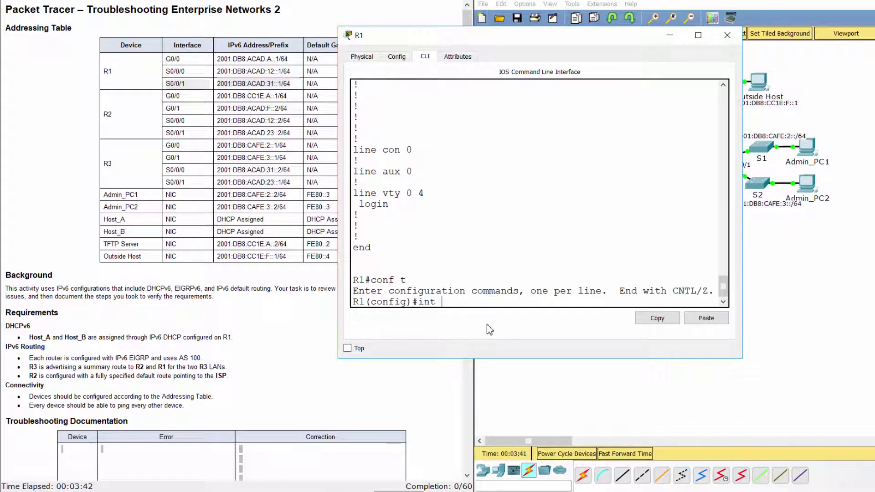
type("s0/0/1")
key("Return")
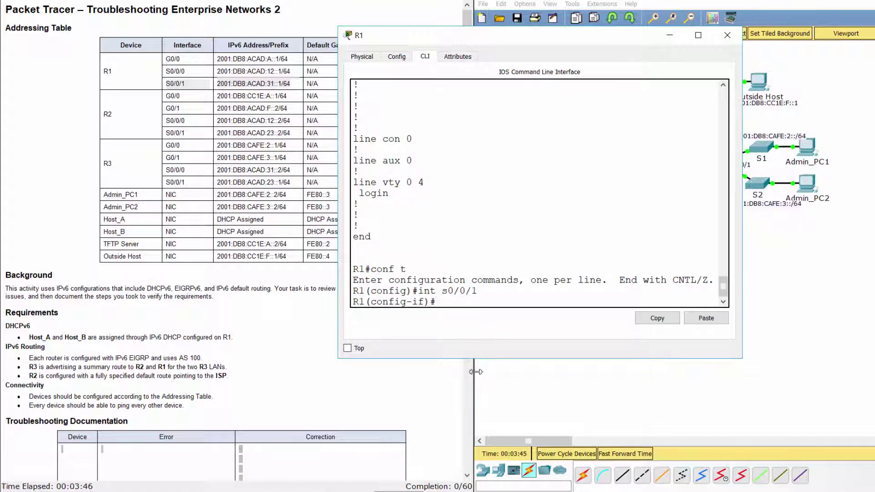
type("ipv6 address 200")
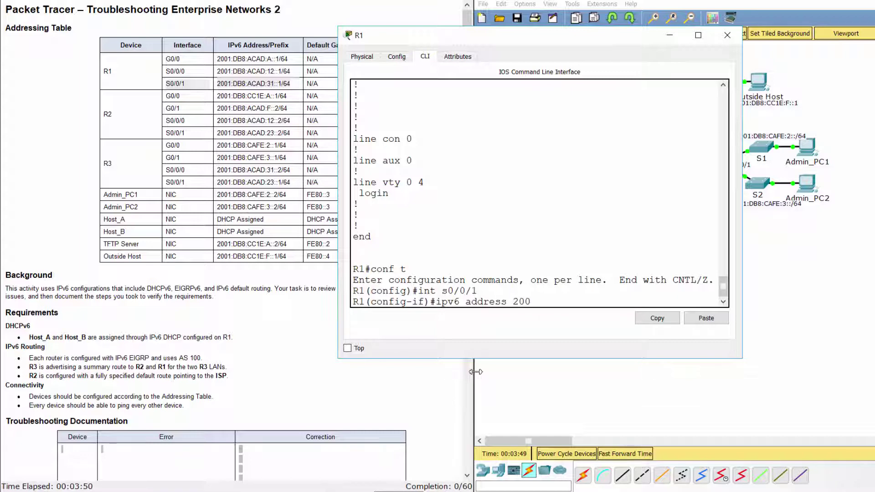
type("1:db8:acad:31::1")
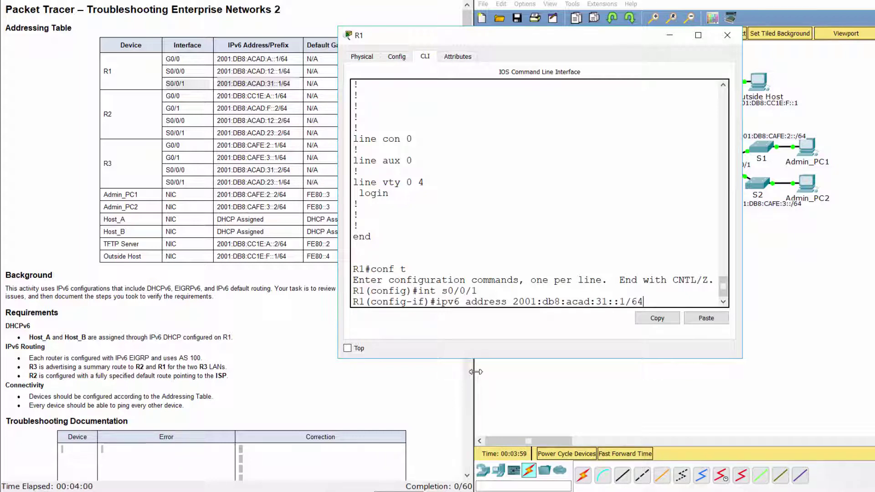
type("/64")
key("Return")
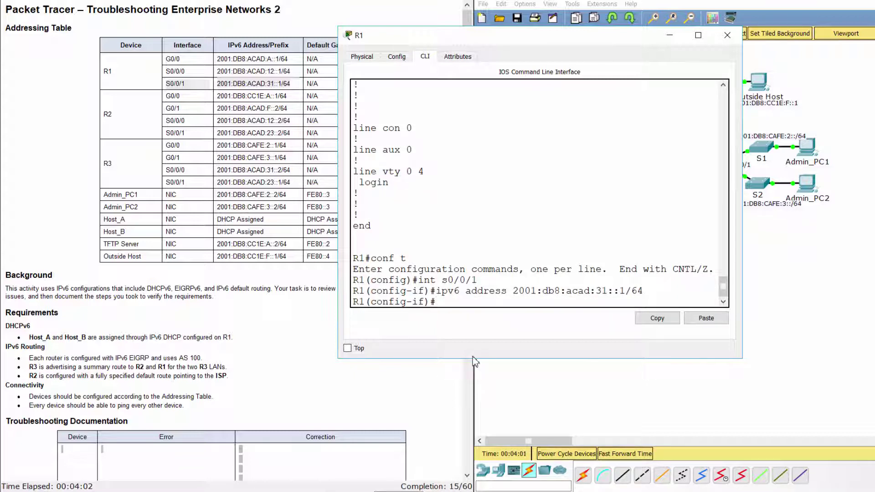
left_click(566, 395)
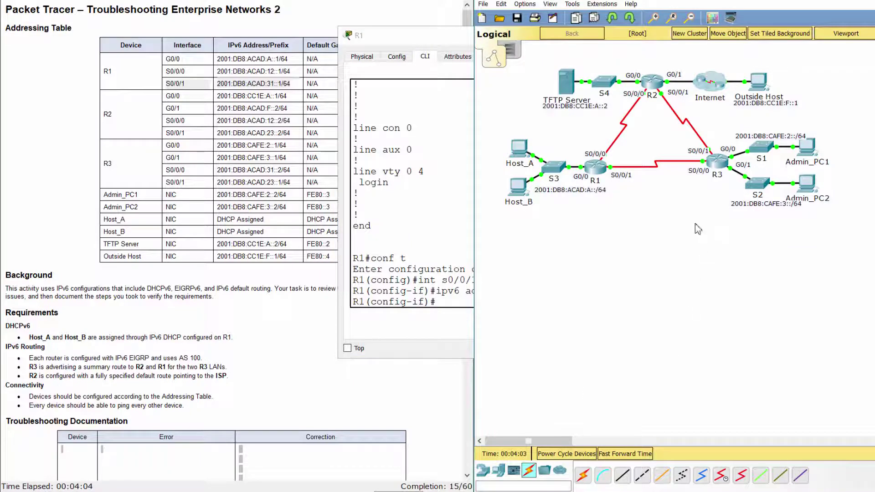
Step: Open R3's CLI and enter privileged mode with ena
left_click(722, 164)
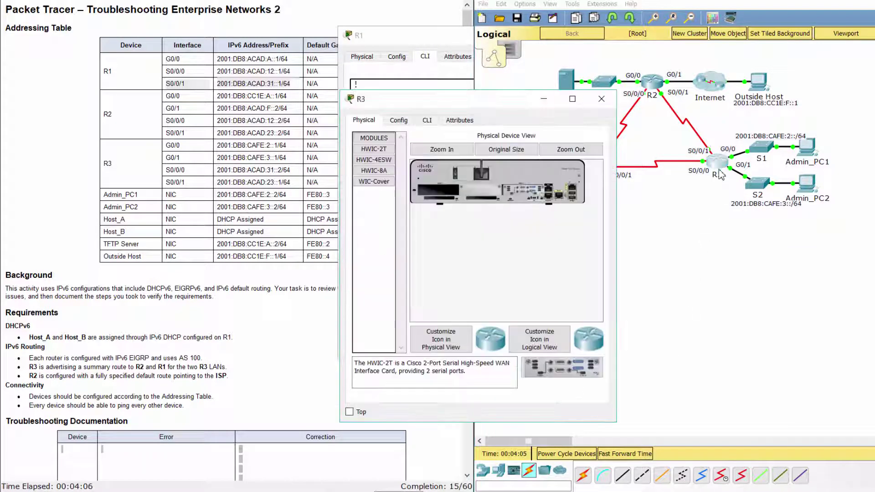
left_click_drag(462, 101, 460, 36)
left_click(427, 54)
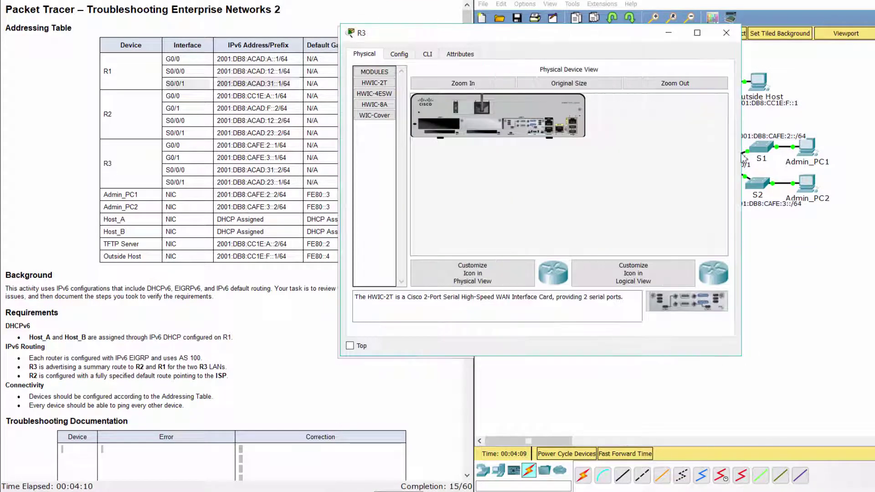
key("Return")
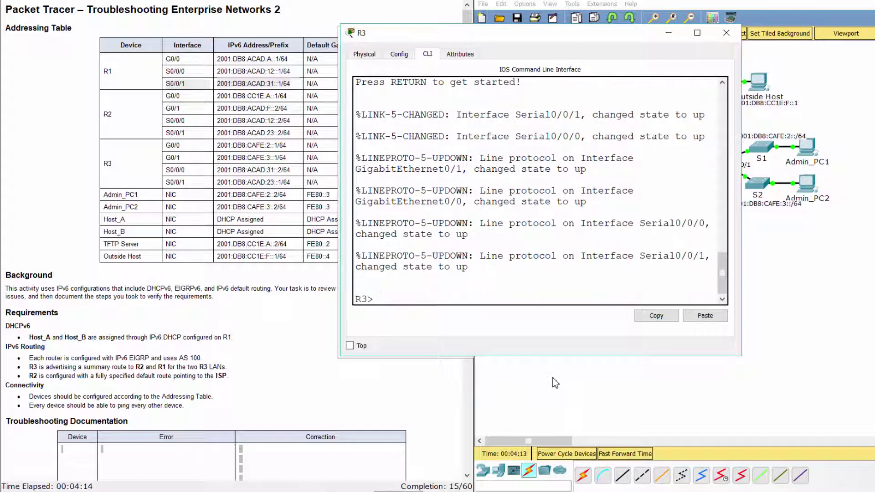
type("ena")
key("Return")
Step: Display R3's running configuration with show run and page through it
type("show run")
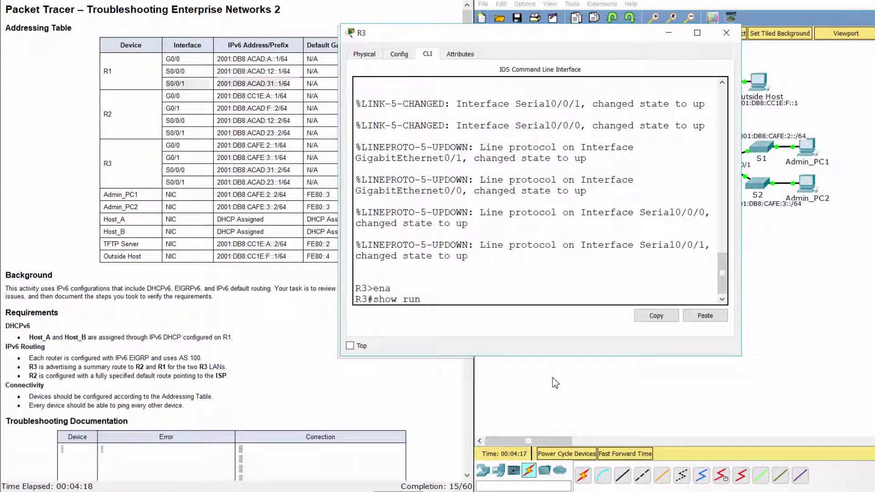
key("Return")
key("space")
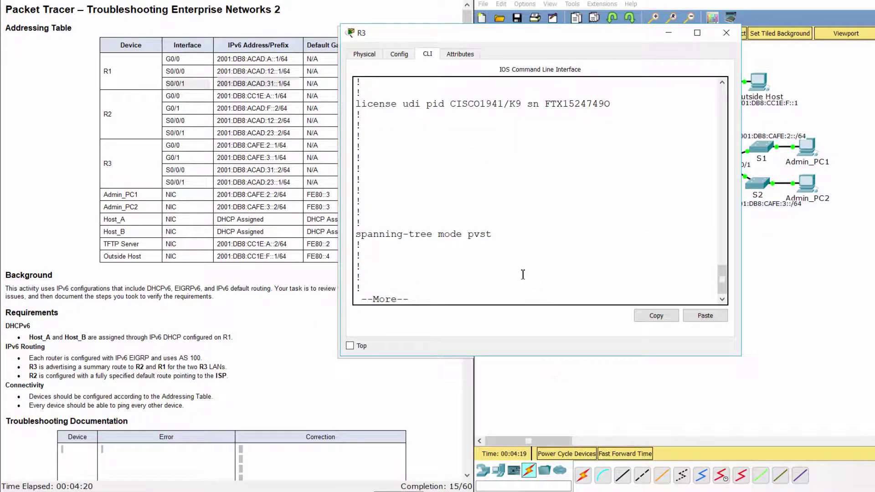
key("space")
key("space")
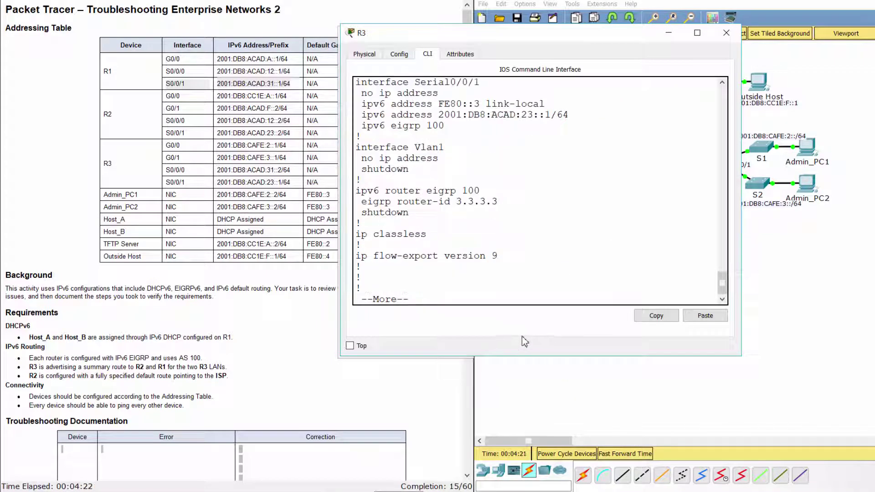
key("space")
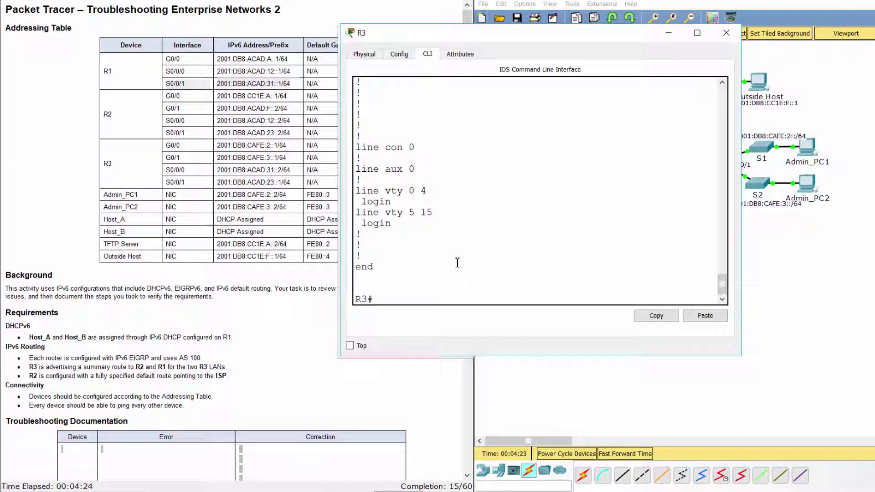
scroll(492, 191, "up", 3)
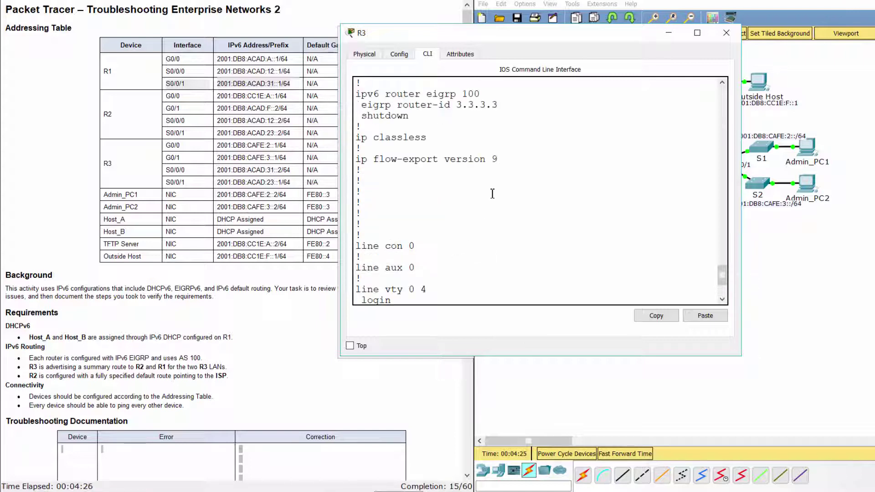
scroll(492, 192, "down", 1)
scroll(490, 199, "up", 3)
scroll(490, 199, "up", 10)
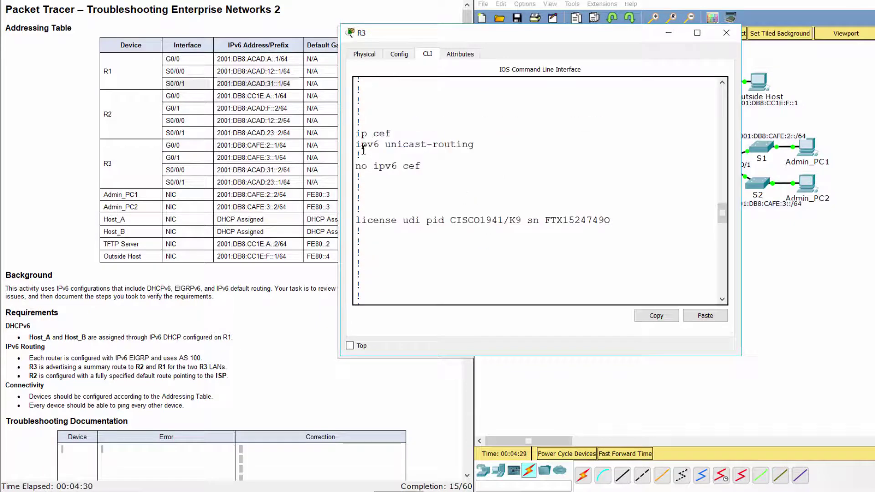
scroll(365, 171, "up", 2)
Step: Review R3's GigabitEthernet0/0 and GigabitEthernet0/1 IPv6 address blocks
left_click_drag(360, 199, 476, 195)
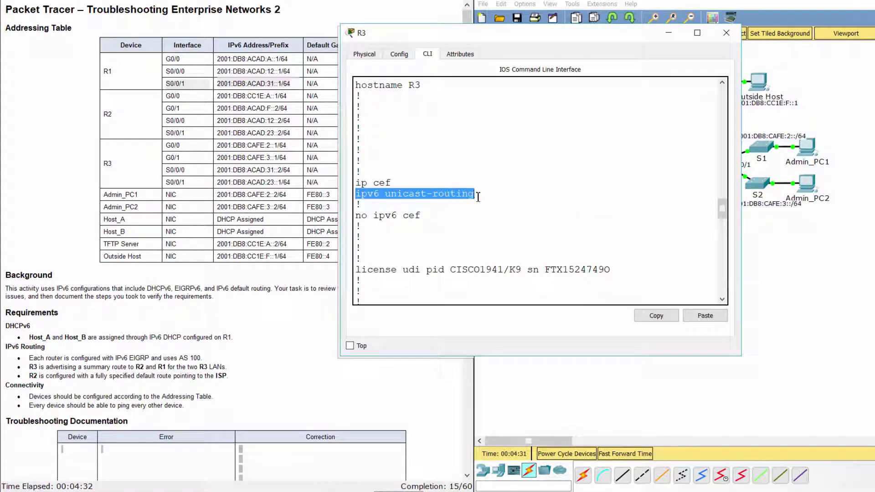
scroll(458, 217, "down", 6)
scroll(458, 217, "down", 5)
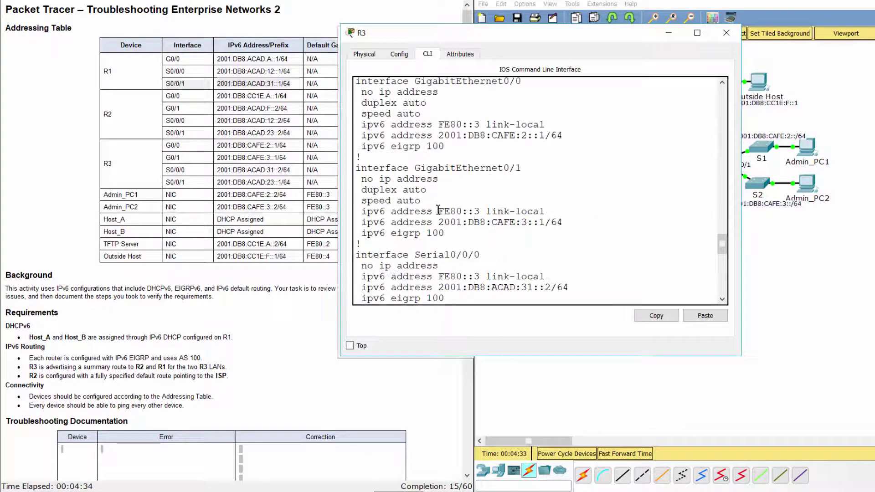
scroll(438, 209, "up", 2)
left_click_drag(358, 129, 541, 131)
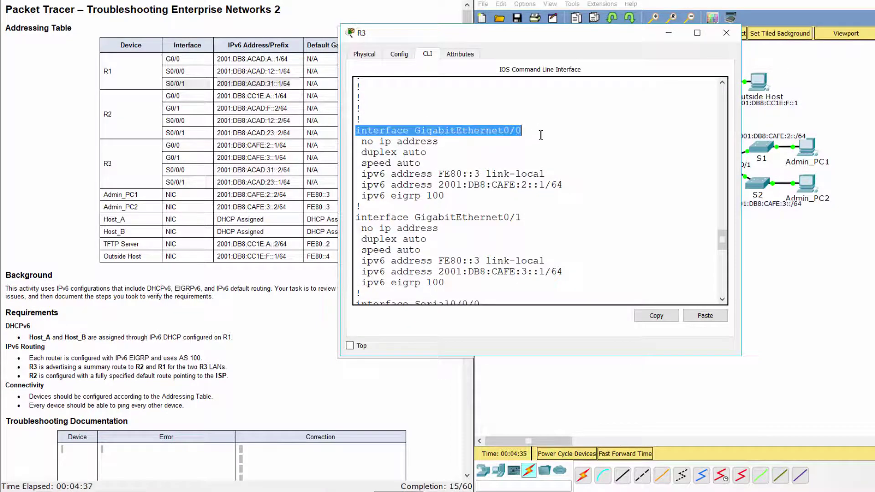
left_click_drag(361, 175, 467, 206)
left_click(472, 206)
scroll(471, 207, "down", 3)
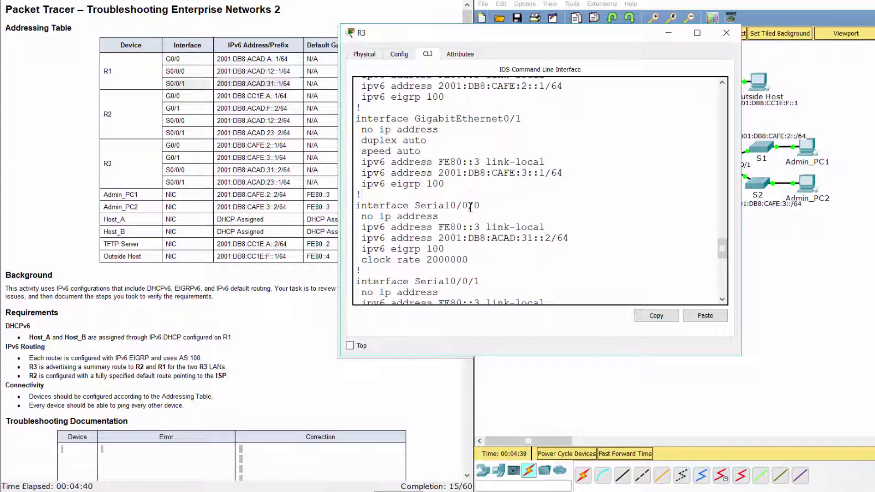
left_click_drag(357, 118, 481, 196)
left_click(482, 191)
scroll(482, 192, "down", 2)
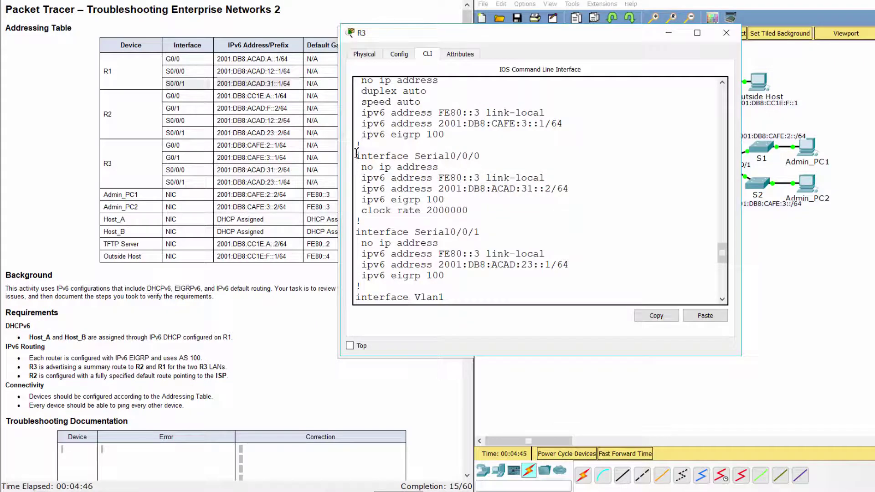
Step: Review R3's Serial0/0/0 and Serial0/0/1 interface blocks
left_click_drag(358, 156, 459, 197)
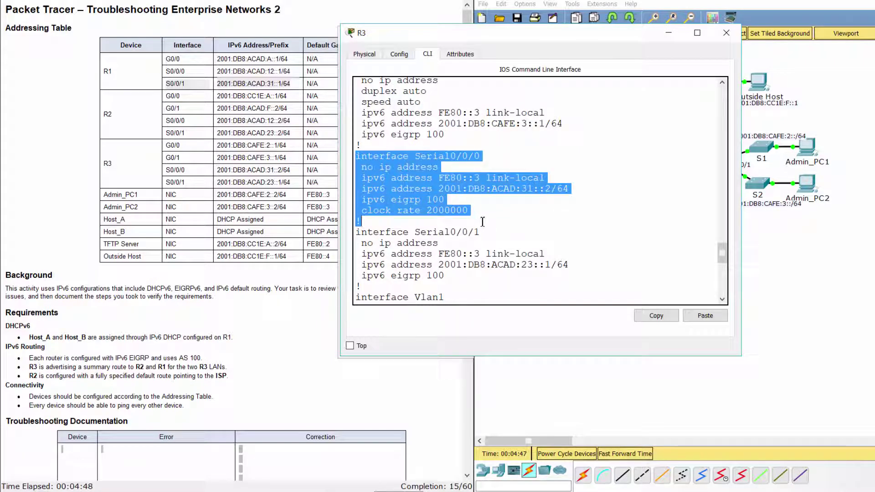
scroll(489, 223, "up", 3)
scroll(491, 223, "down", 3)
scroll(490, 223, "down", 2)
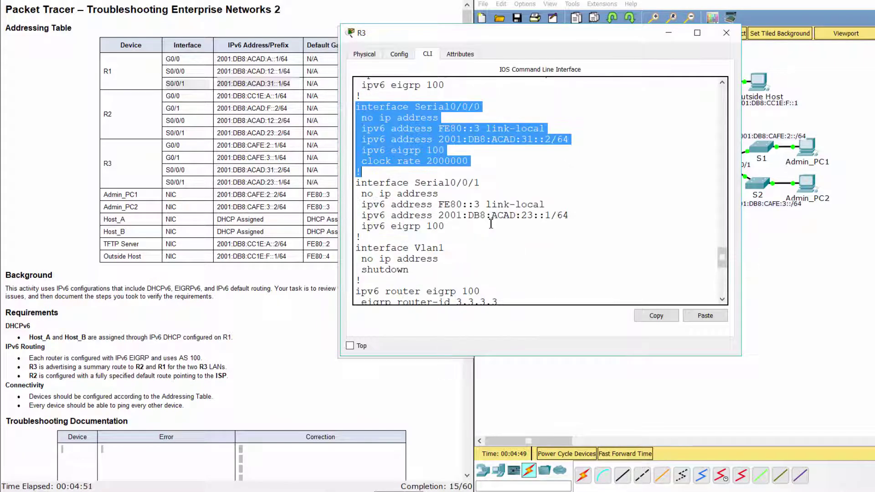
scroll(490, 224, "down", 5)
scroll(490, 224, "up", 5)
left_click_drag(354, 182, 492, 227)
scroll(498, 226, "down", 3)
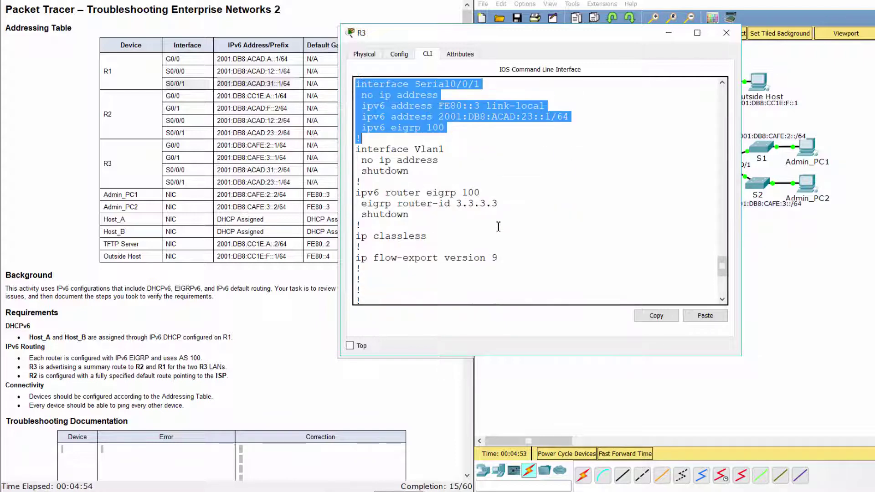
left_click(359, 195)
Step: Highlight the shutdown line in R3's ipv6 router eigrp 100 block
left_click_drag(359, 195, 425, 232)
left_click(445, 223)
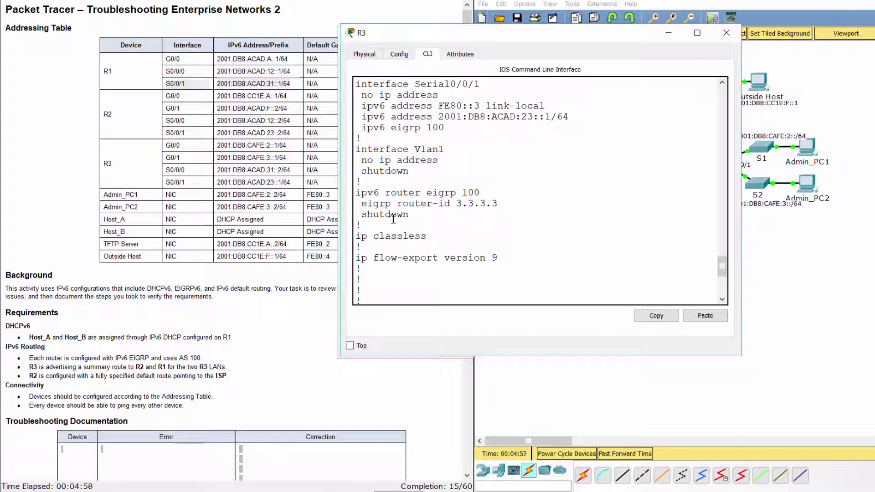
left_click_drag(362, 214, 393, 223)
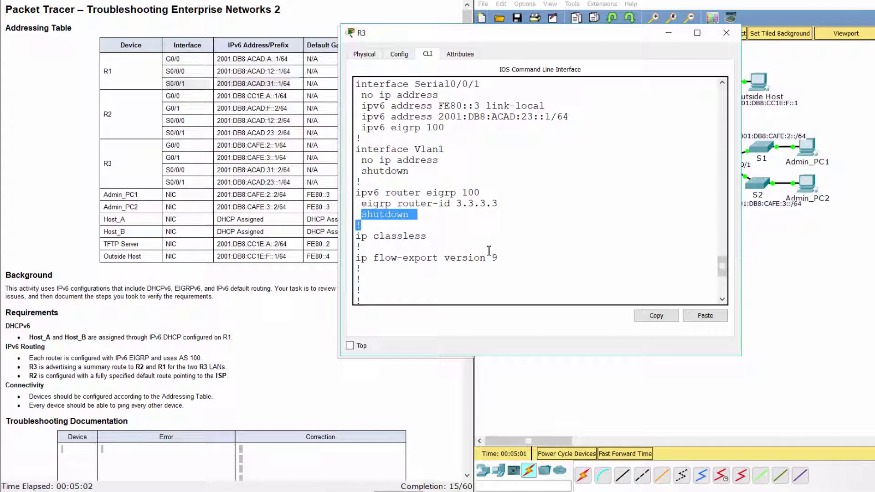
scroll(486, 271, "down", 5)
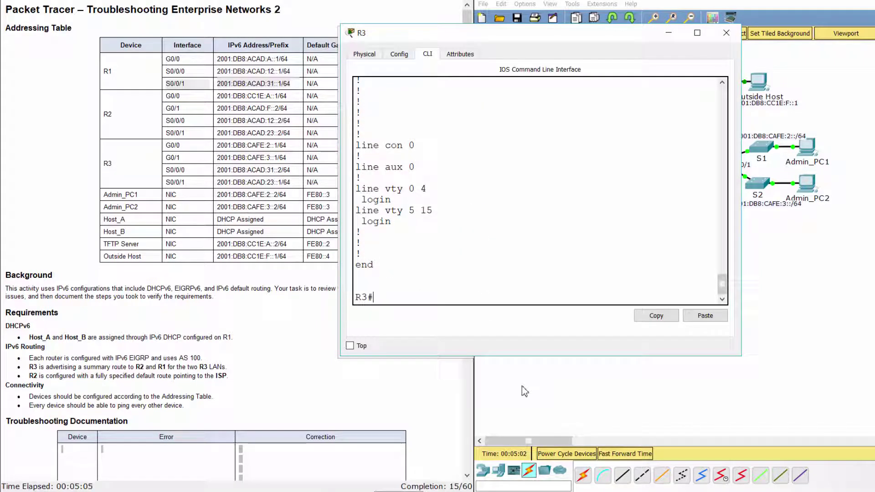
Step: Enter no shutdown under ipv6 router eigrp 100 on R3, bringing up both serial adjacencies
type("conf t")
key("Return")
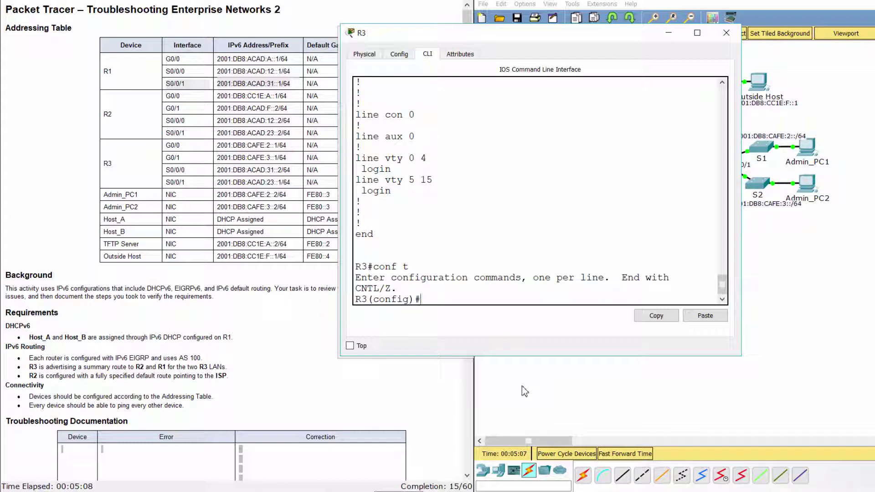
type("ipv6 router eigrp")
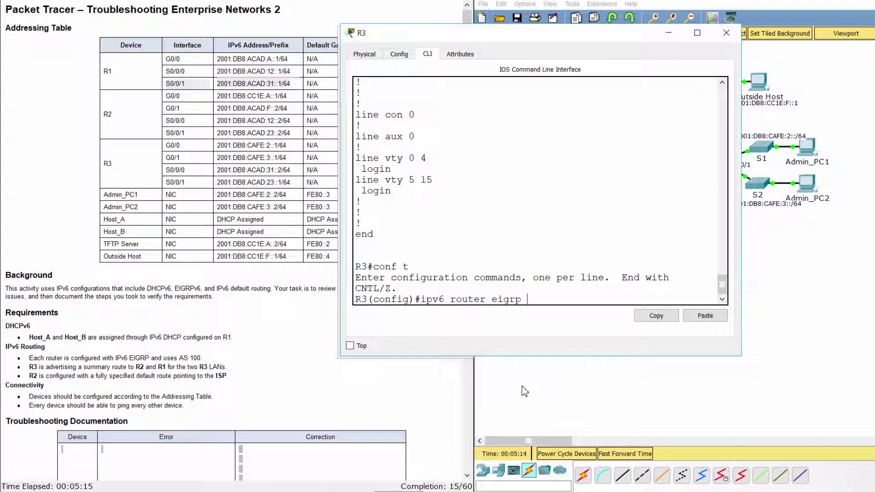
type(" 100")
key("Return")
type("no shutdown")
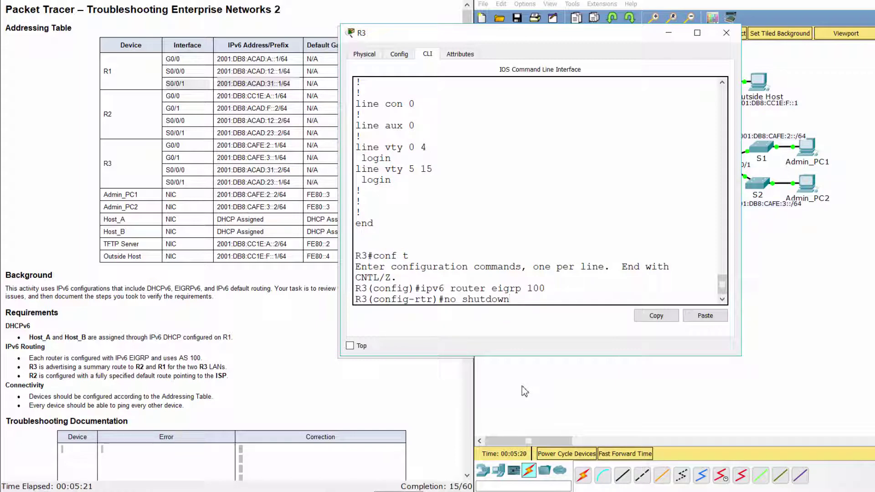
key("Return")
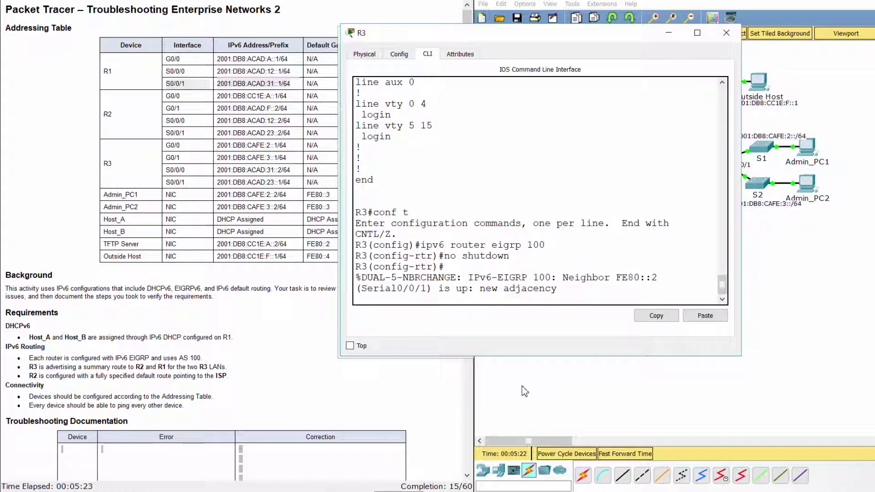
key("Return")
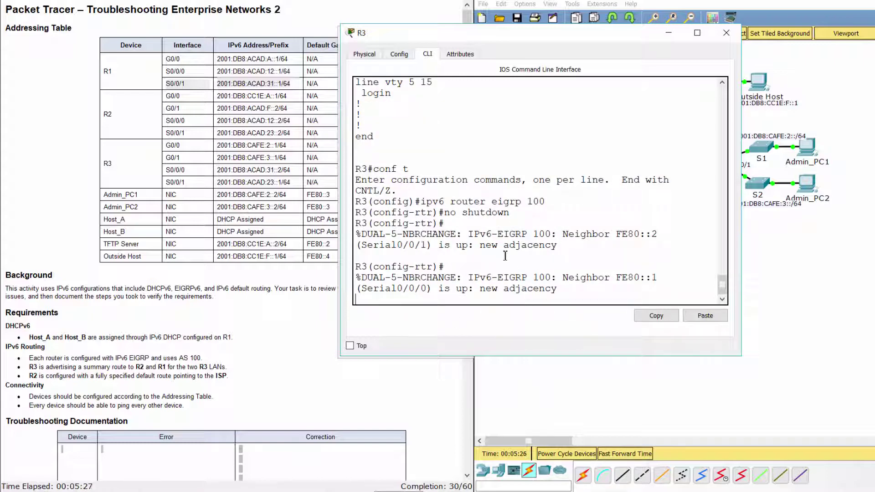
key("Return")
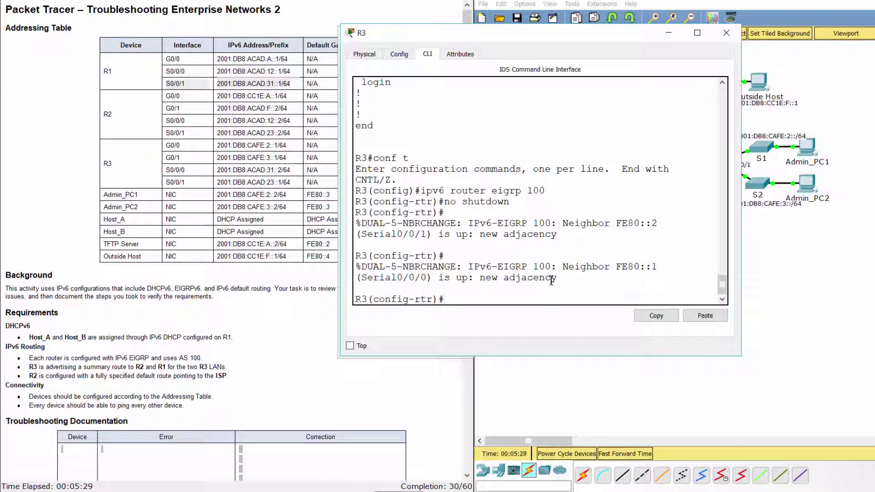
left_click(747, 144)
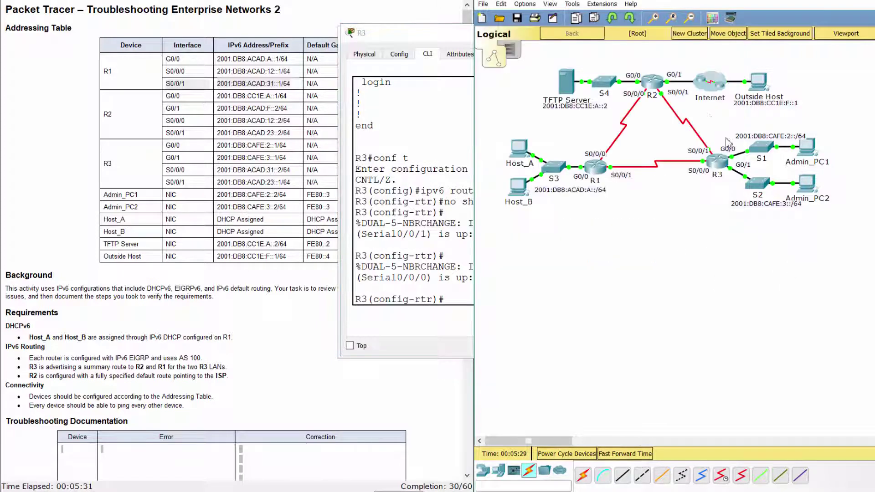
Step: Open R2's CLI, enter privileged mode with 'ena', and run 'show run'
left_click(651, 82)
left_click(427, 120)
left_click_drag(432, 104, 436, 40)
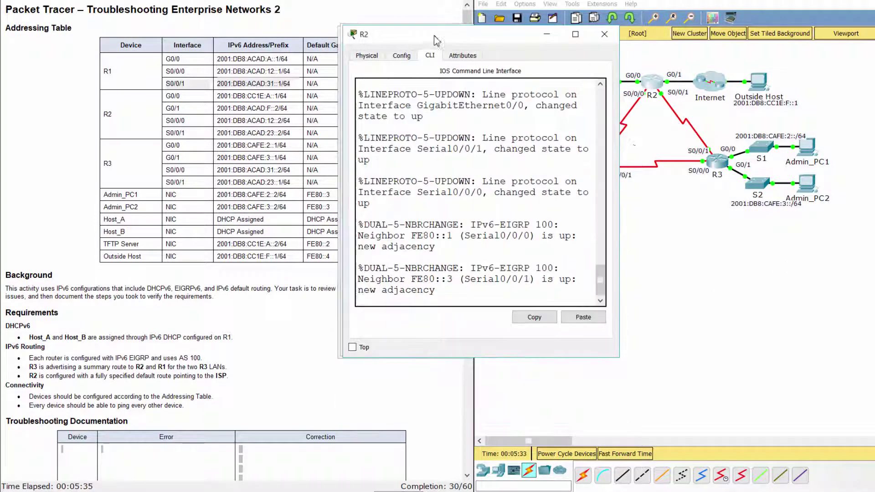
left_click_drag(616, 141, 745, 142)
key("Return")
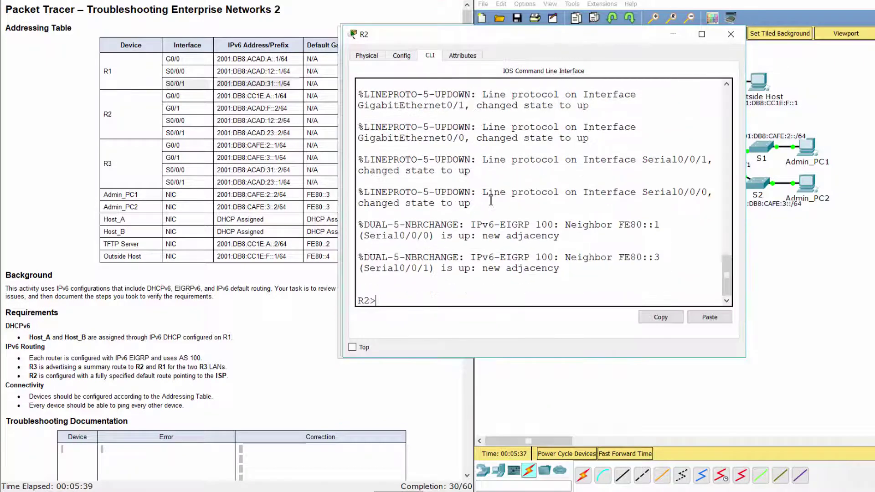
type("ena")
key("Return")
type("show run")
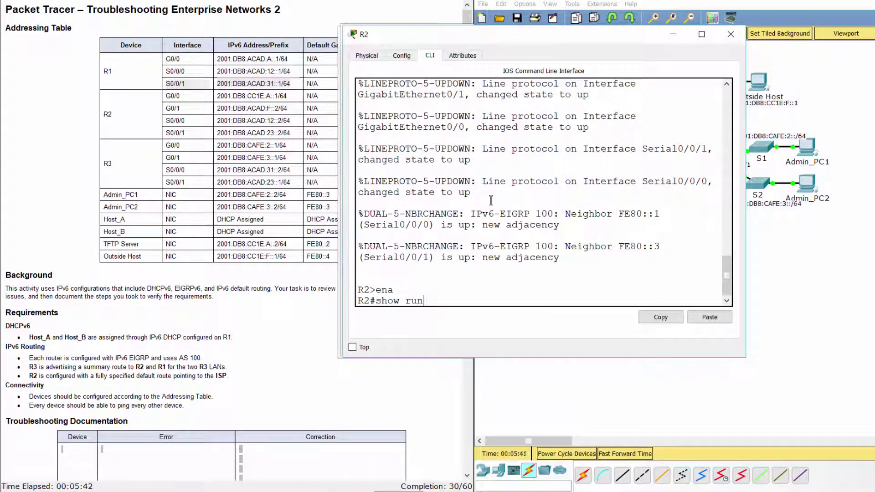
key("Return")
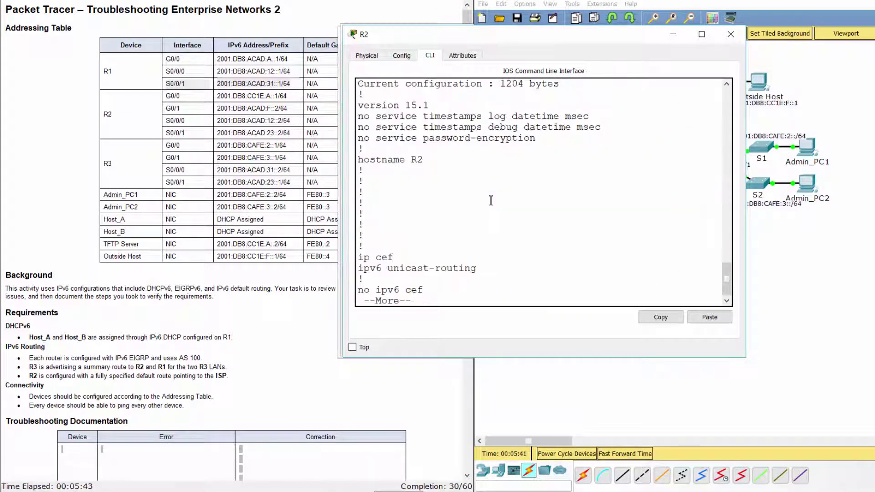
Step: Page through R2's config and highlight the GigabitEthernet0/0 block with its wrong EIGRP 1000
key("space")
key("space")
key("space")
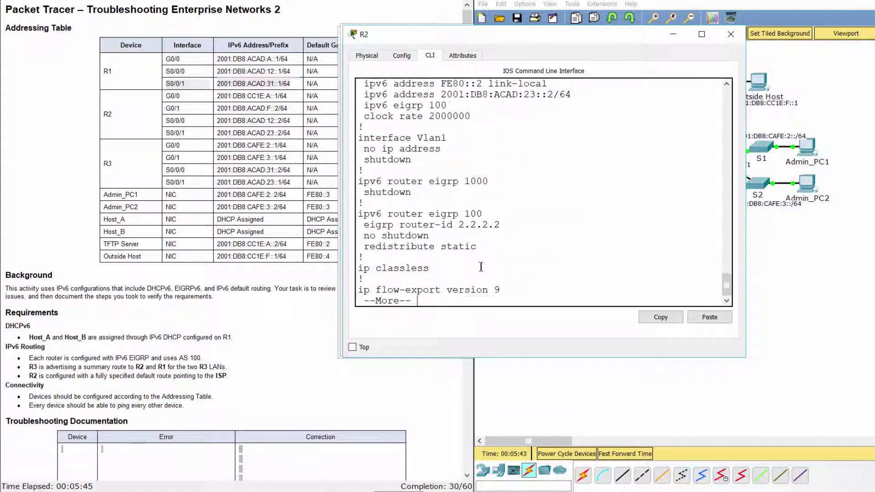
key("space")
scroll(478, 266, "up", 15)
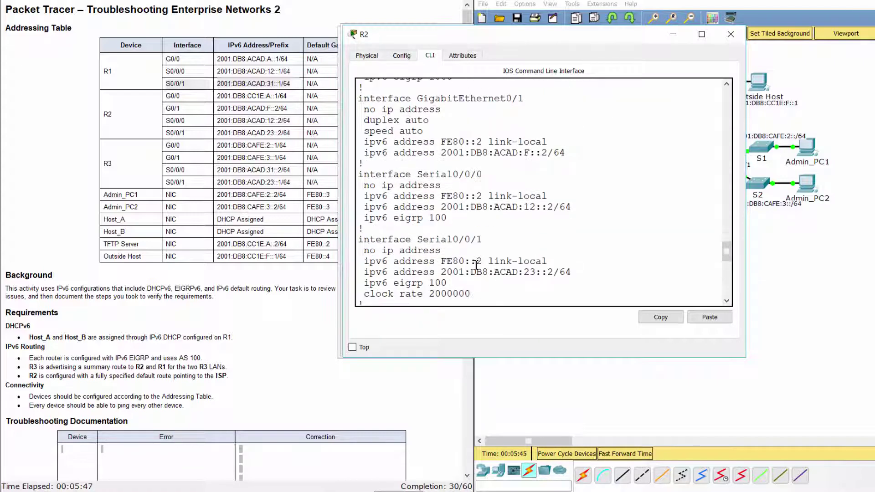
scroll(476, 265, "up", 5)
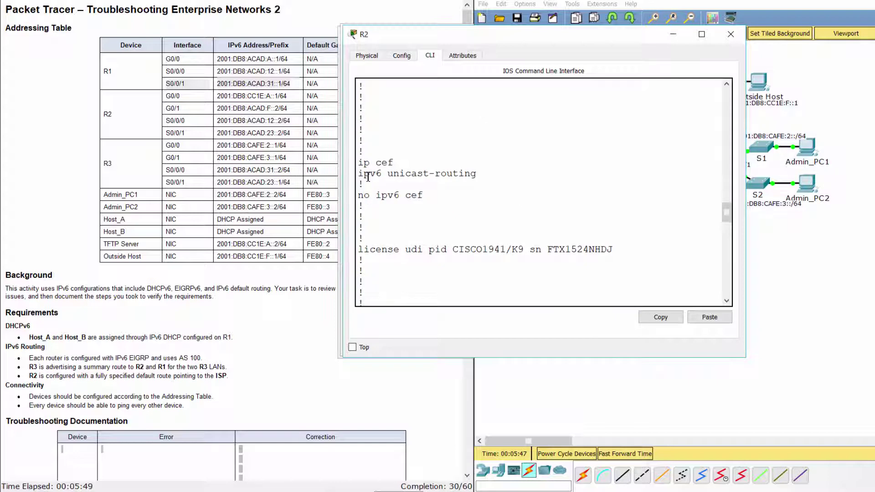
left_click_drag(360, 172, 492, 178)
scroll(488, 196, "down", 10)
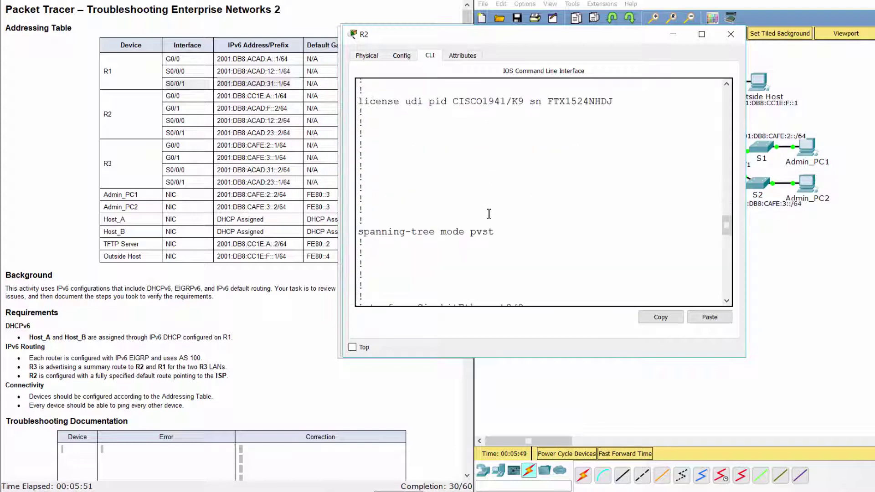
scroll(487, 215, "down", 2)
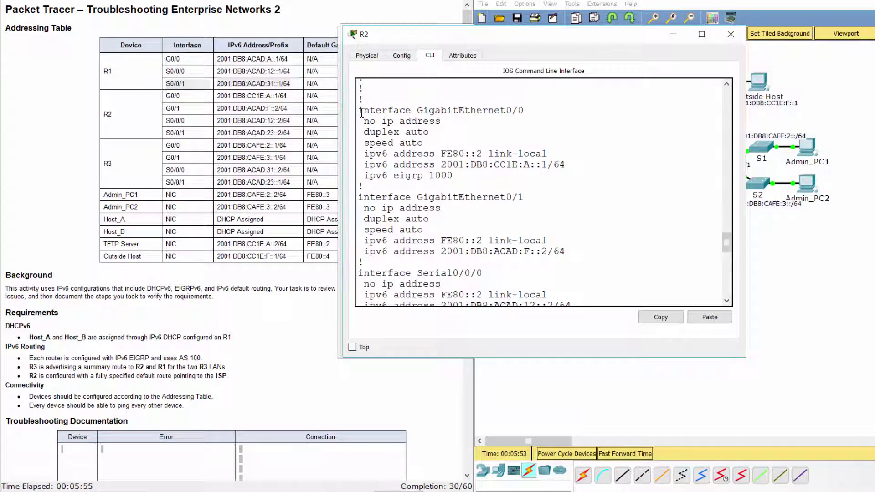
left_click_drag(358, 109, 492, 188)
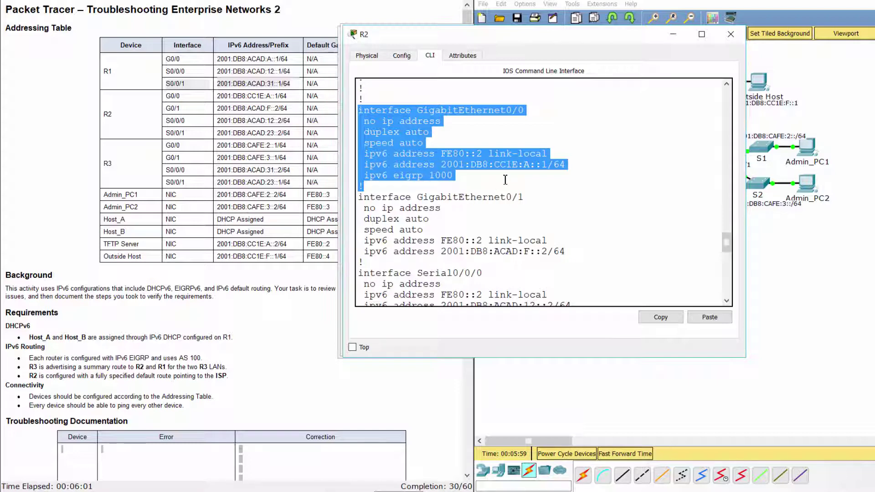
left_click(505, 180)
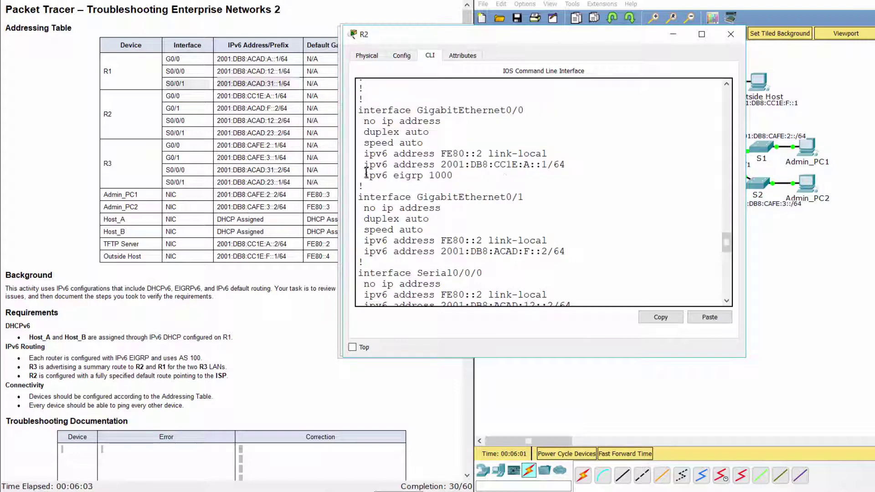
left_click_drag(366, 172, 453, 177)
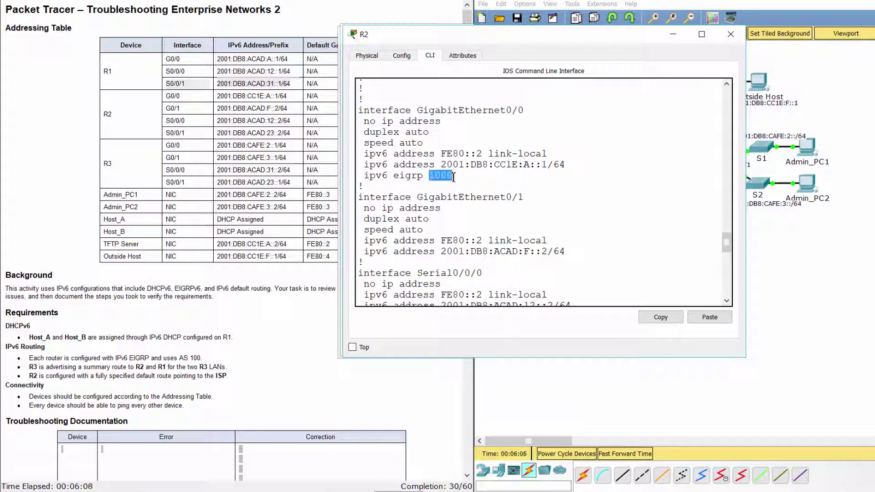
left_click(501, 185)
Step: Review the GigabitEthernet0/1, Serial0/0/0, Serial0/0/1 and Vlan1 interface blocks
scroll(501, 185, "down", 2)
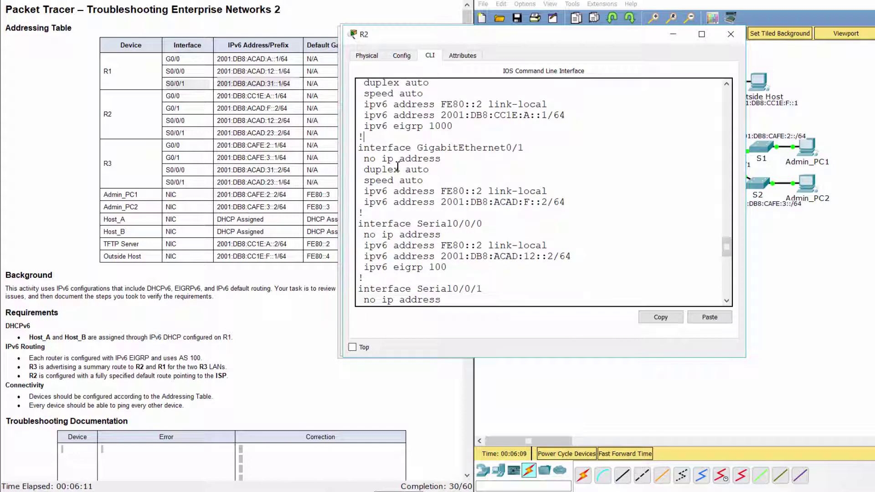
left_click_drag(359, 146, 490, 212)
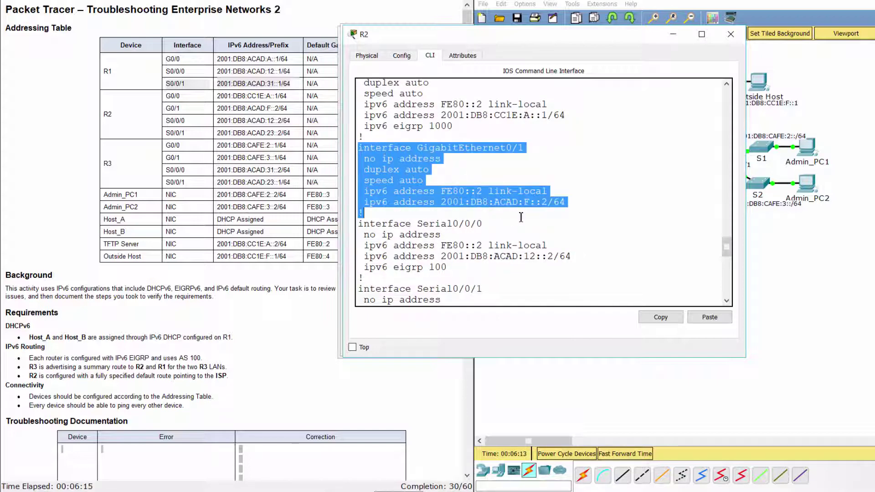
left_click(597, 210)
scroll(585, 213, "down", 2)
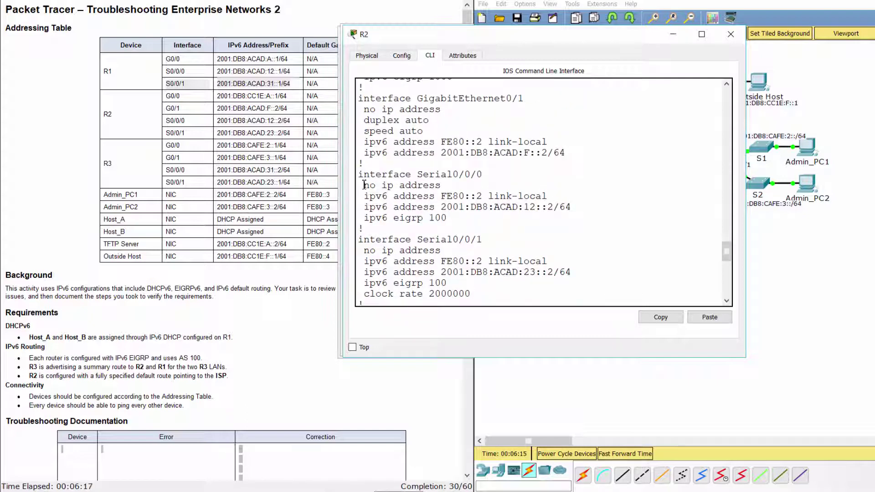
left_click_drag(358, 174, 437, 228)
left_click(502, 217)
scroll(501, 217, "down", 3)
left_click_drag(360, 143, 458, 209)
triple_click(518, 212)
left_click(519, 212)
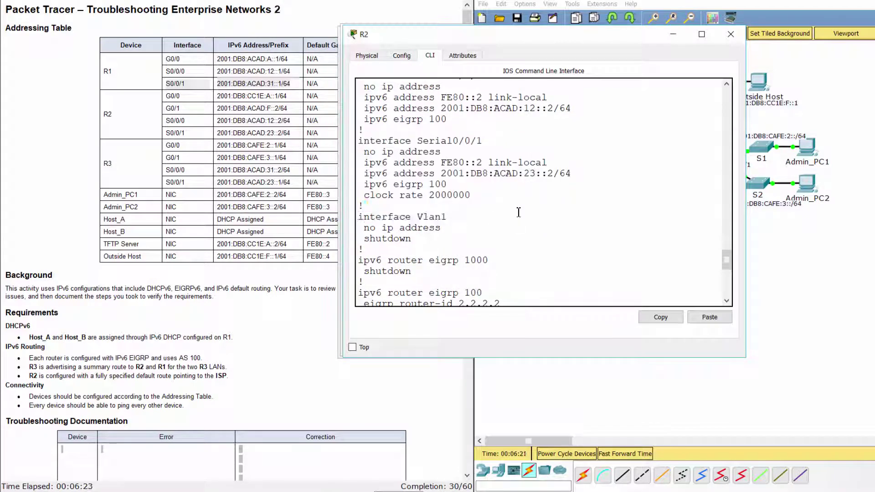
Step: Highlight the ipv6 router eigrp 100 block in R2's configuration
scroll(518, 214, "down", 2)
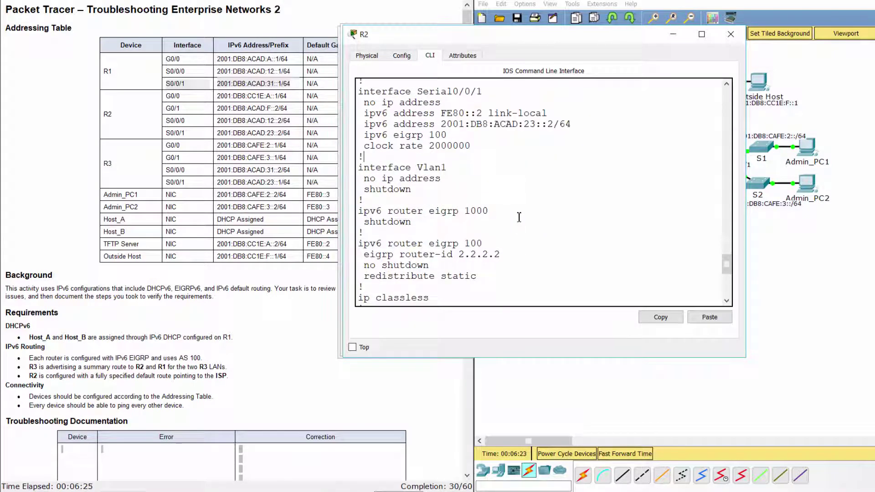
scroll(519, 217, "down", 2)
triple_click(372, 200)
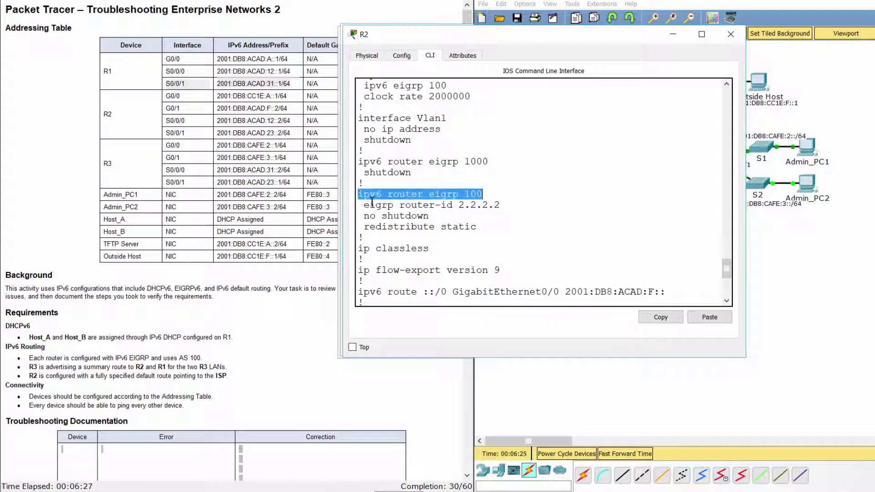
left_click_drag(372, 201, 496, 229)
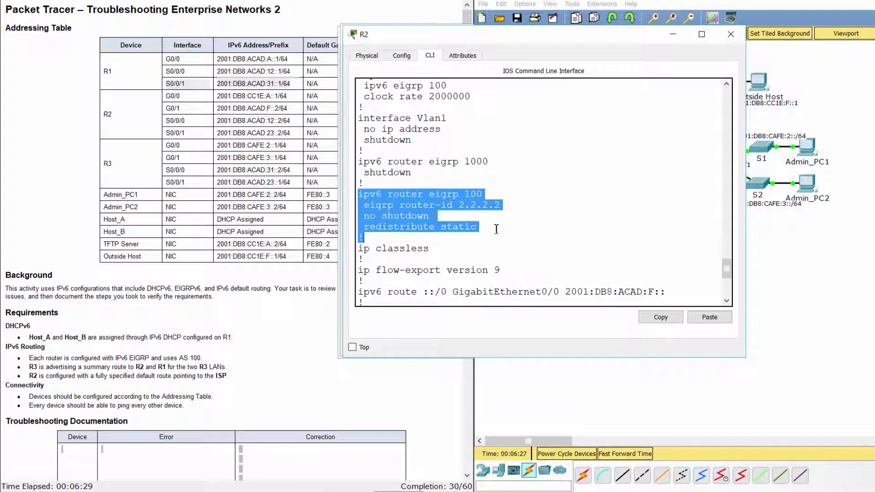
left_click(496, 229)
Step: Highlight the ipv6 route ::/0 line and its GigabitEthernet0/0 exit interface
scroll(496, 229, "down", 3)
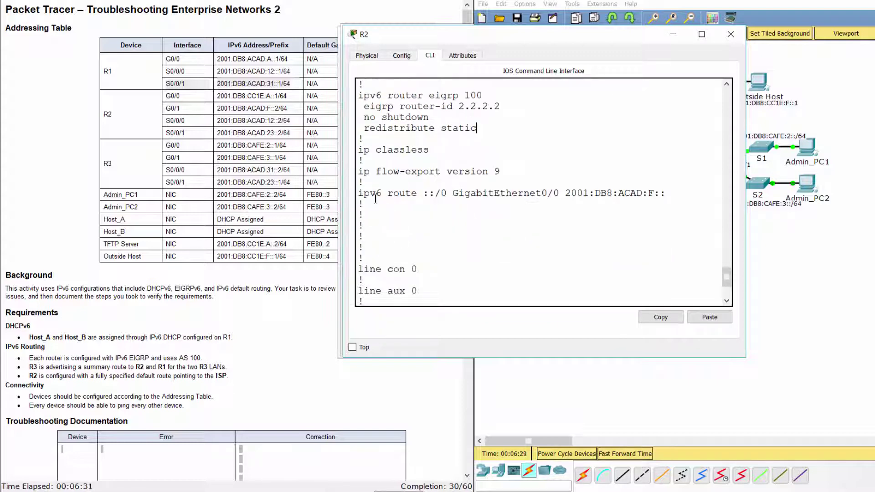
left_click_drag(358, 193, 678, 196)
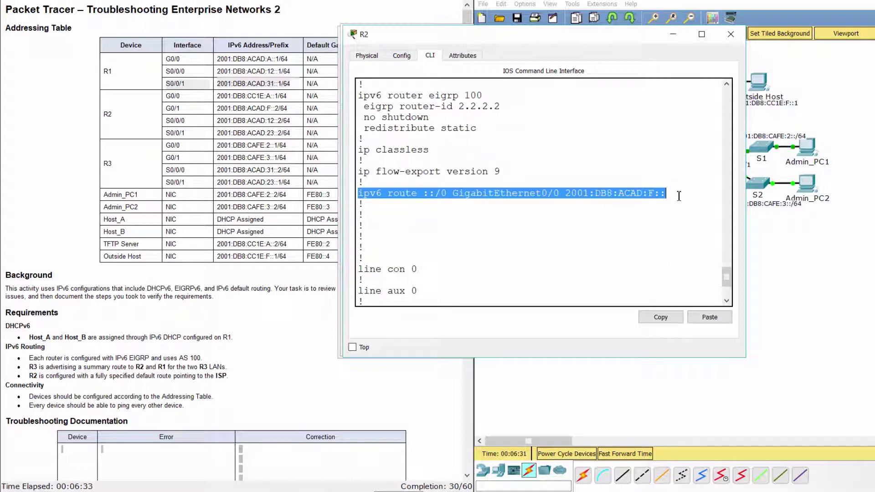
left_click(505, 201)
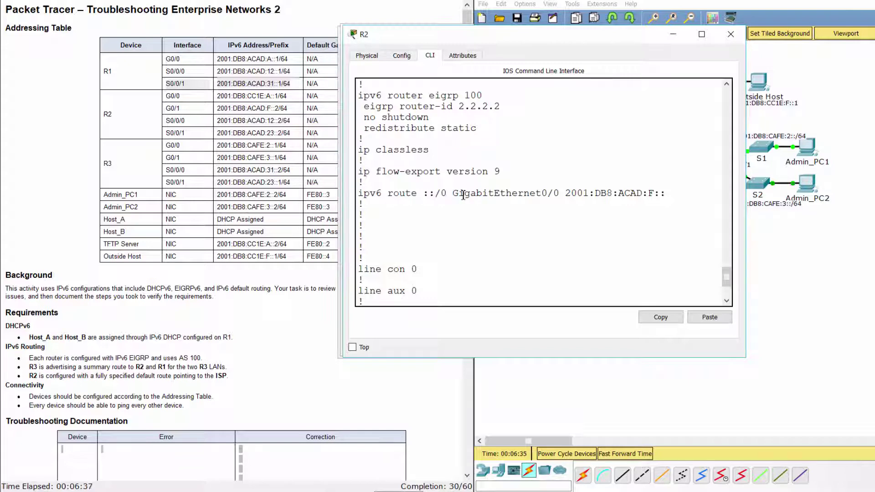
left_click_drag(452, 193, 559, 193)
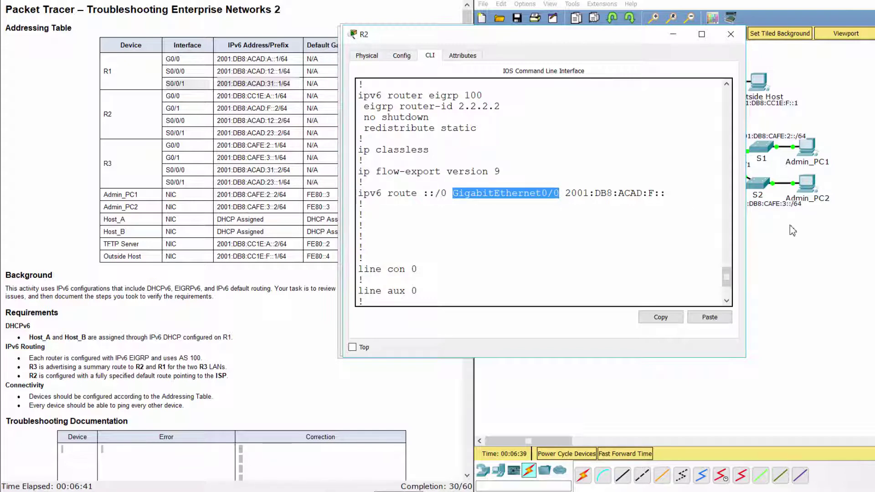
left_click(796, 242)
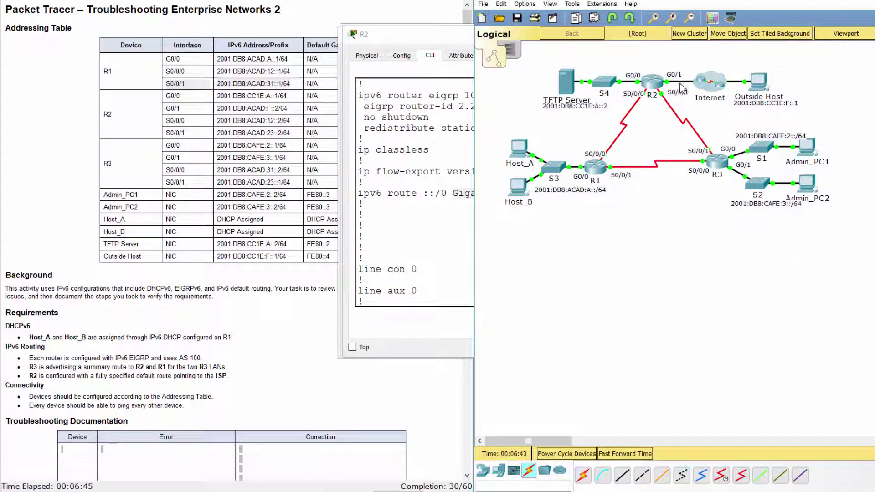
left_click(444, 221)
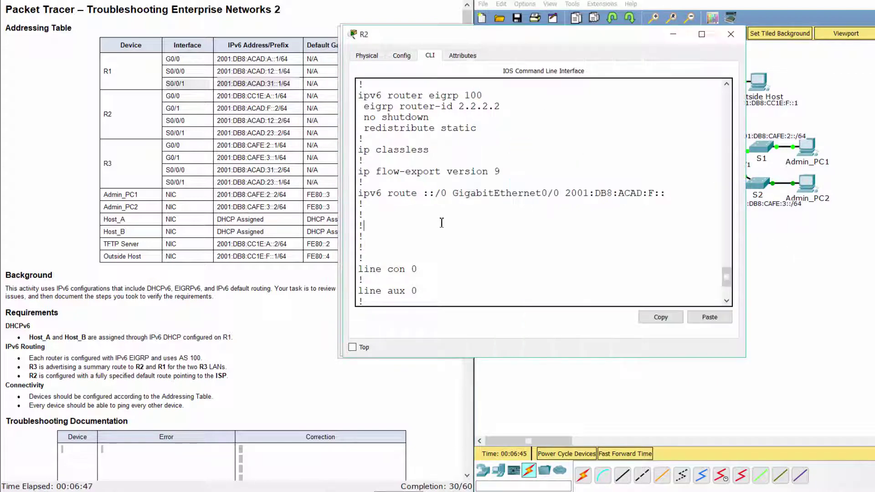
left_click_drag(453, 194, 559, 193)
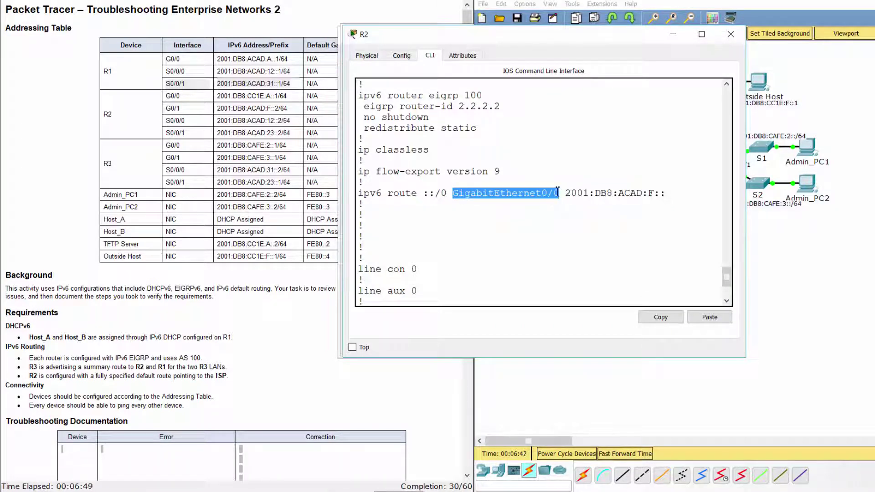
left_click(501, 297)
scroll(502, 299, "down", 3)
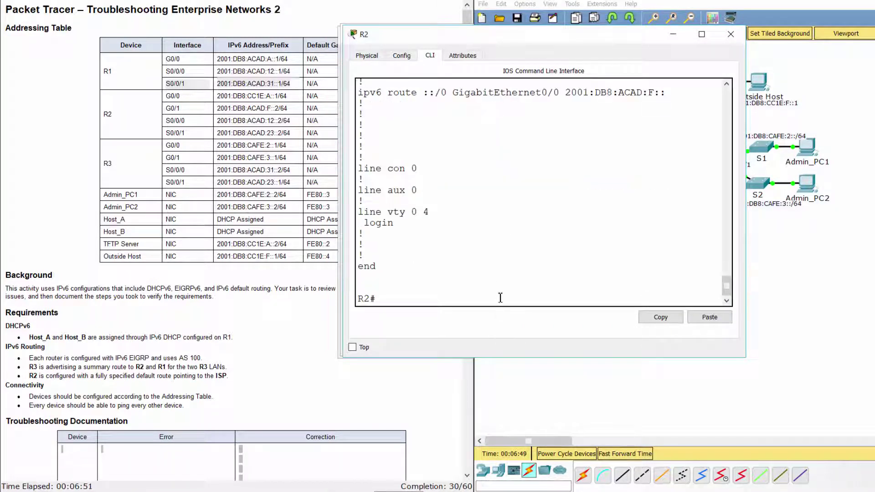
Step: Under interface g0/0, remove the old EIGRP process and enable ipv6 eigrp 100
type("conf t")
key("Return")
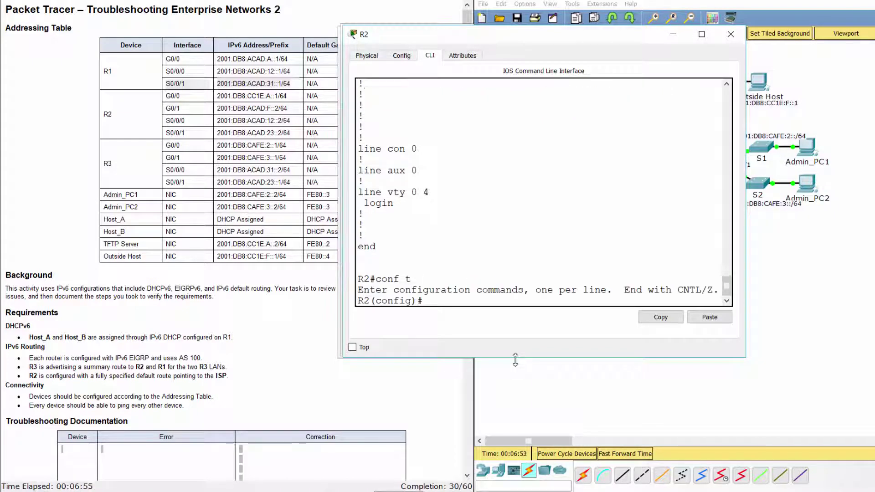
type("int g0/0")
key("Return")
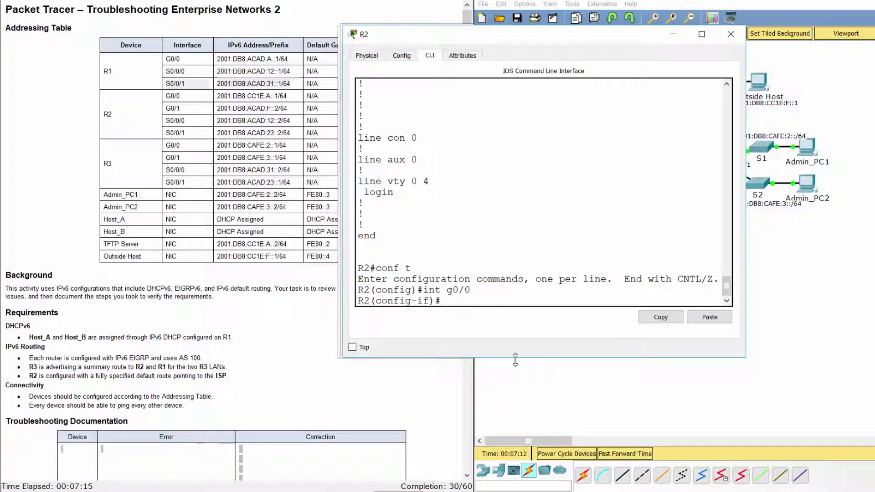
type("no ipv6 ")
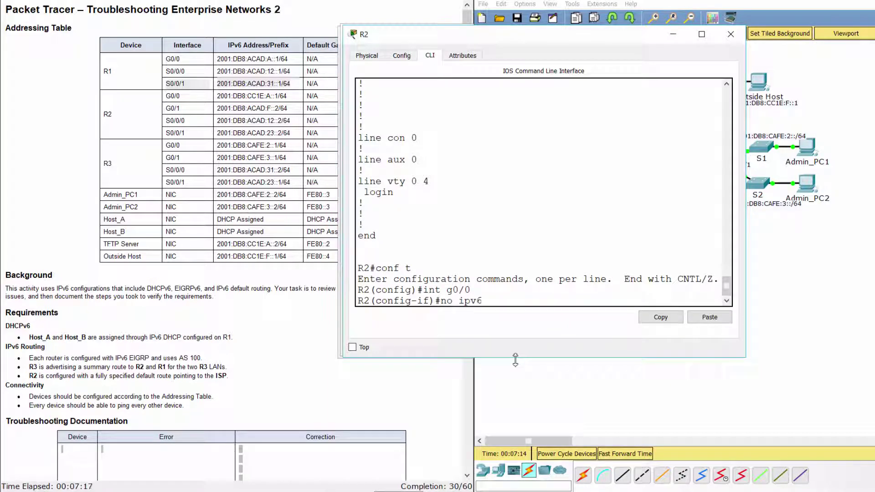
type("eigrp")
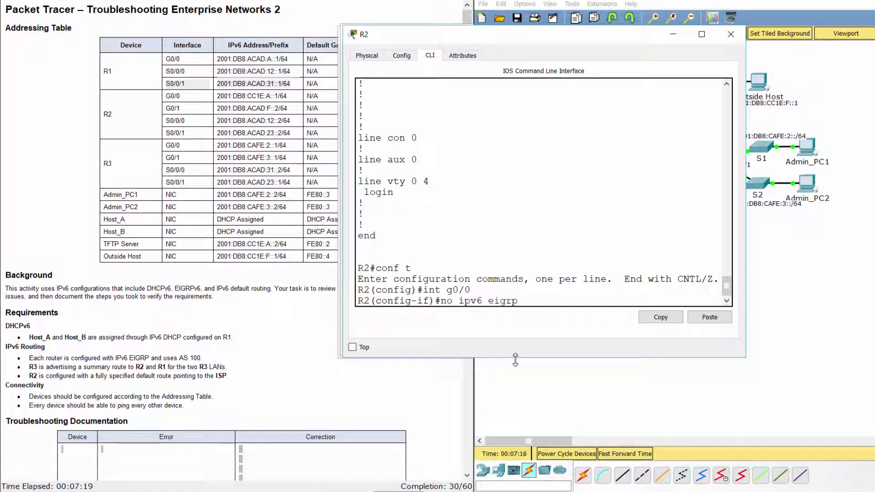
type(" 1000")
key("Return")
type("ipv")
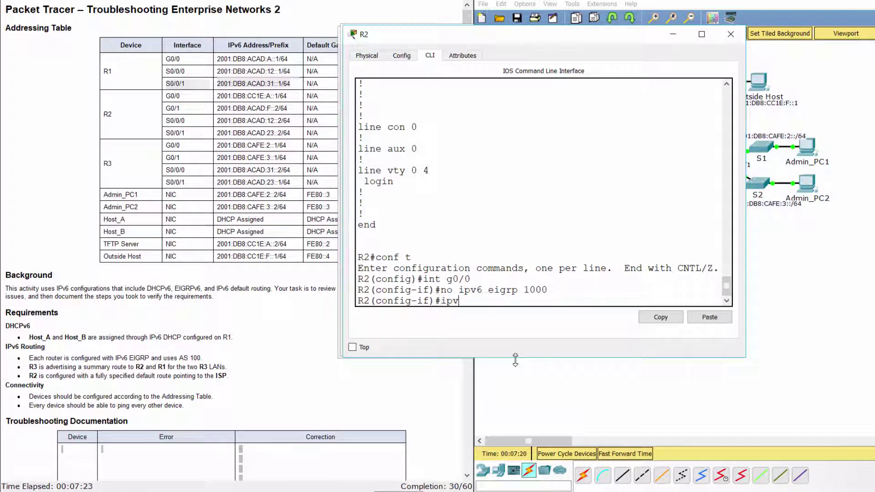
type("6 eigrp 100")
key("Return")
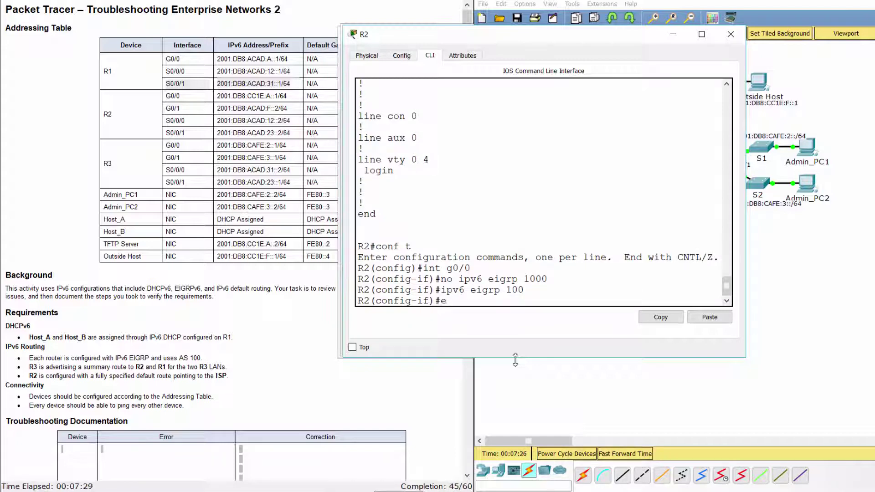
type("exit")
key("Return")
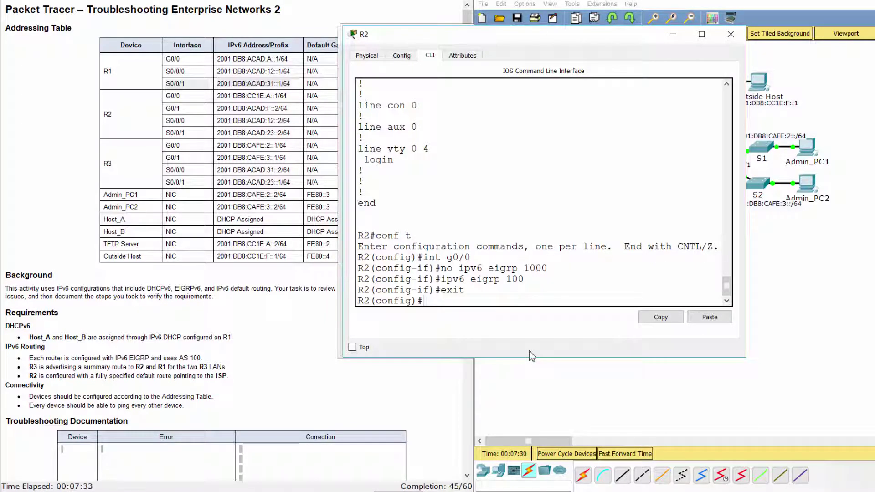
Step: Delete the ::/0 route via g0/0 2001:db8:acad:f:: and add 'ipv6 route ::/0 g0/1'
type("no ipv6")
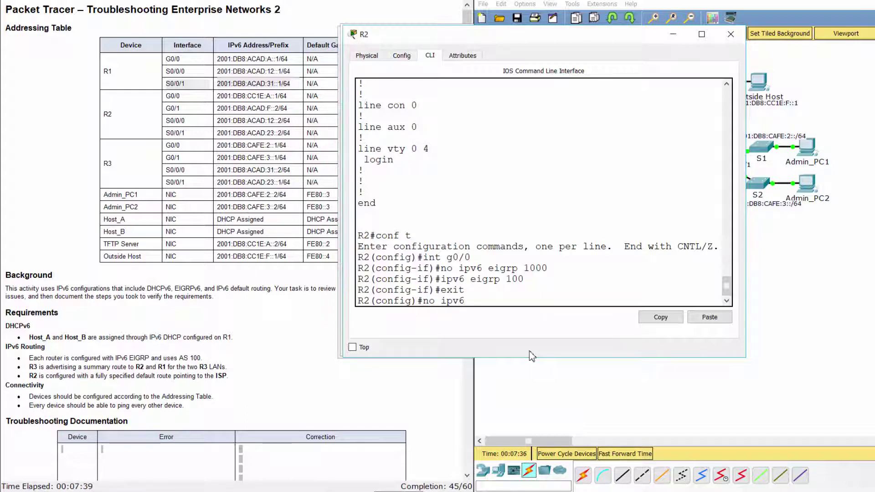
type(" route ::/0")
type("g0")
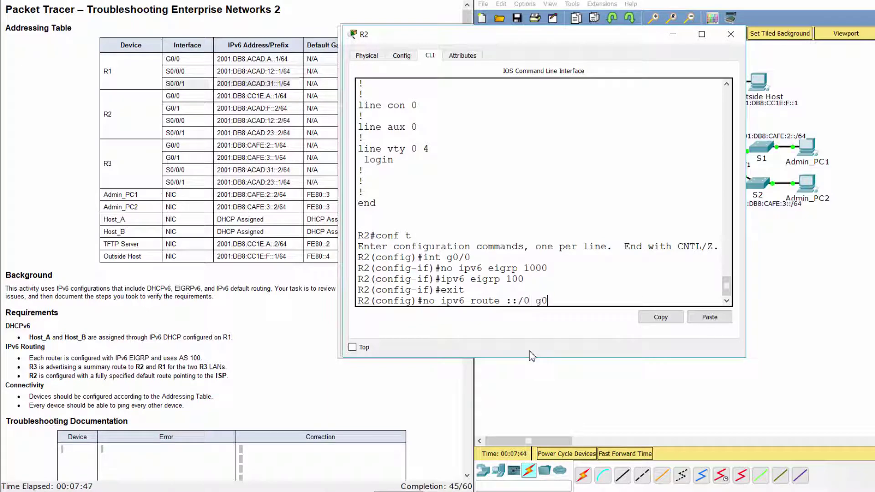
type("/0 2001:db8:")
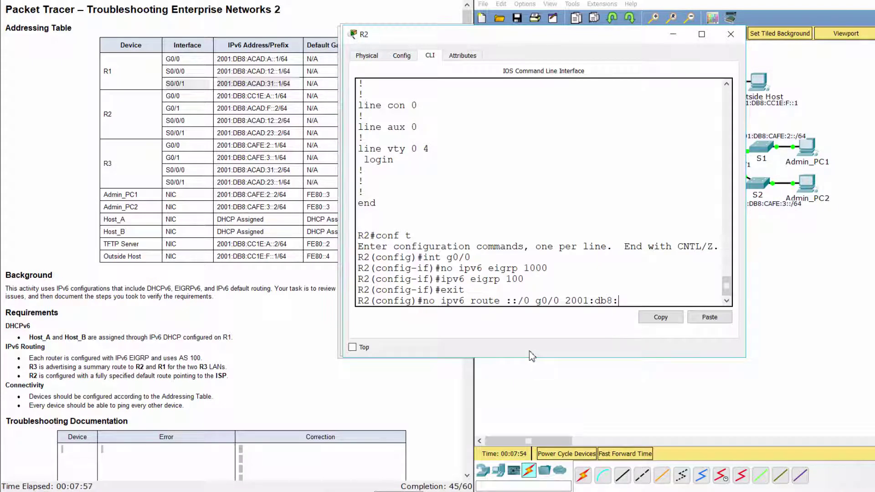
type("acad:")
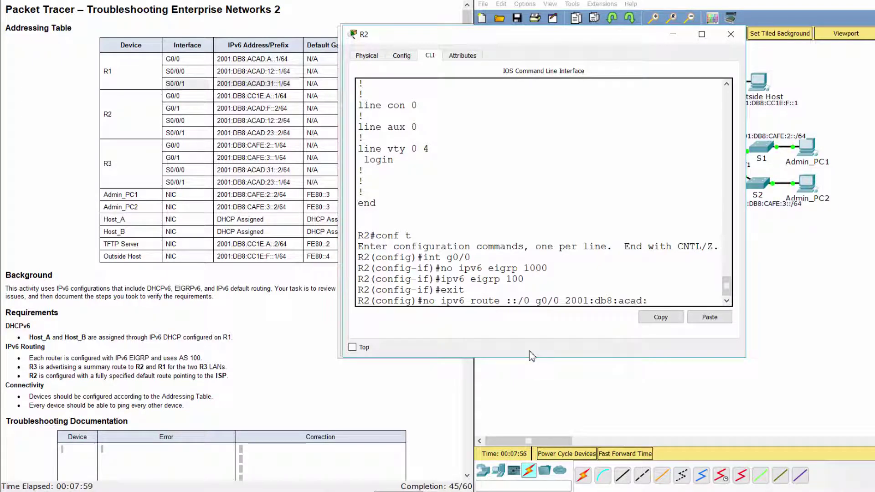
type("f:")
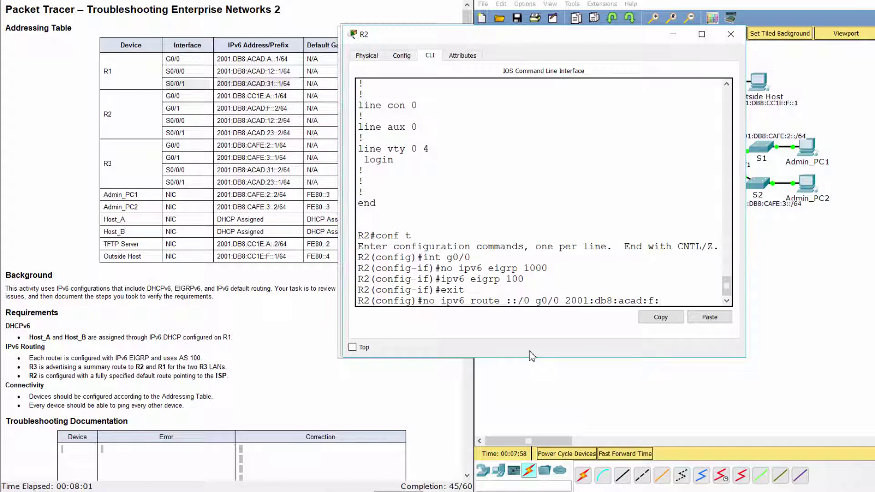
type(":")
key("Return")
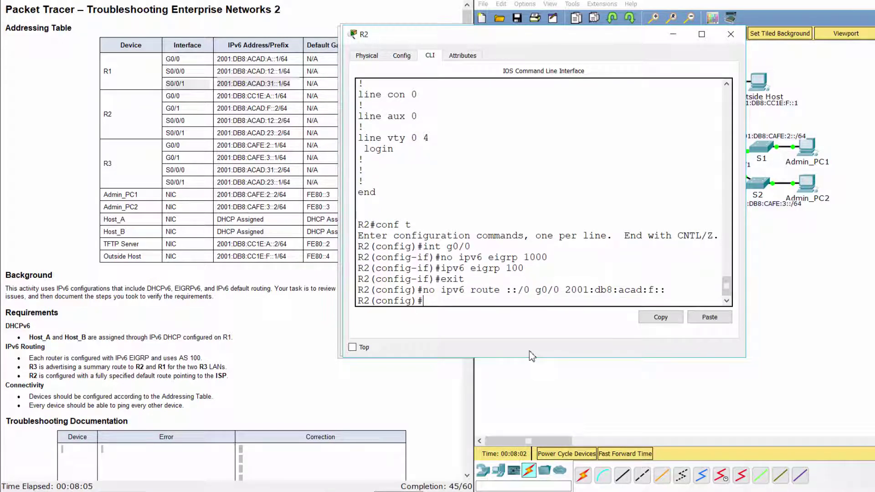
type("ipv6 route ::/0 g")
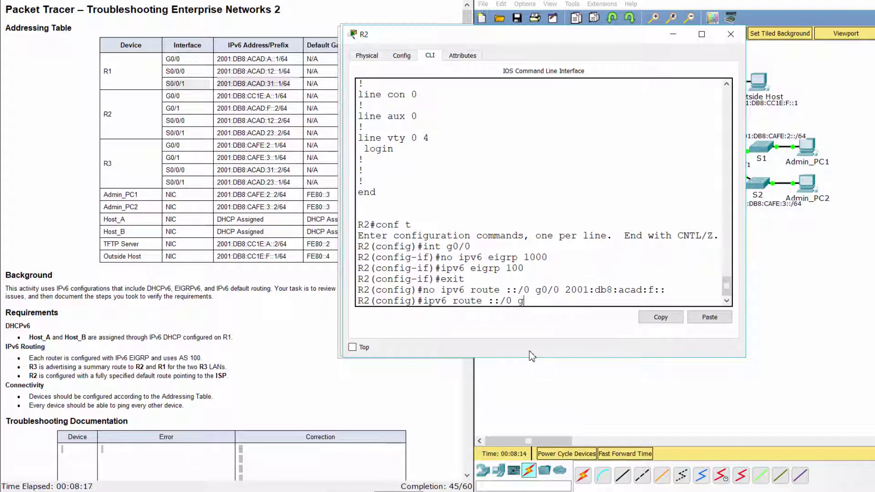
type("0/1")
key("Return")
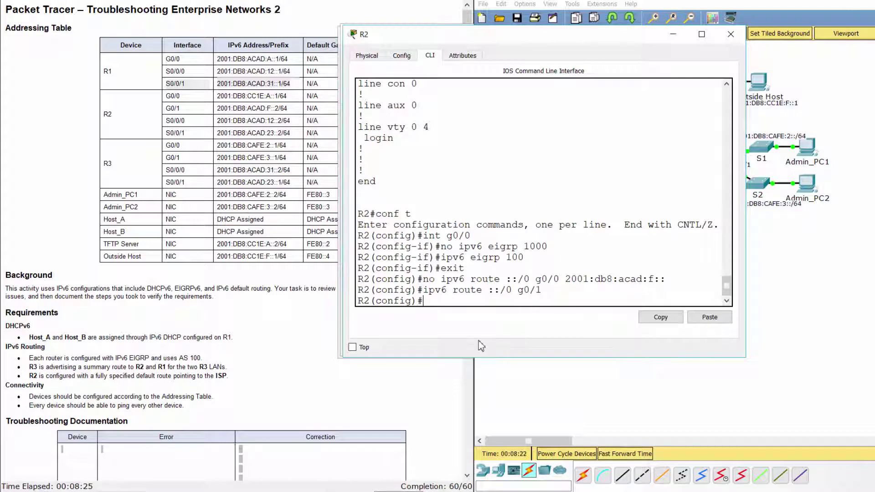
Step: Open R1's CLI and page through its running configuration with 'do show ru'
left_click(308, 389)
left_click(633, 294)
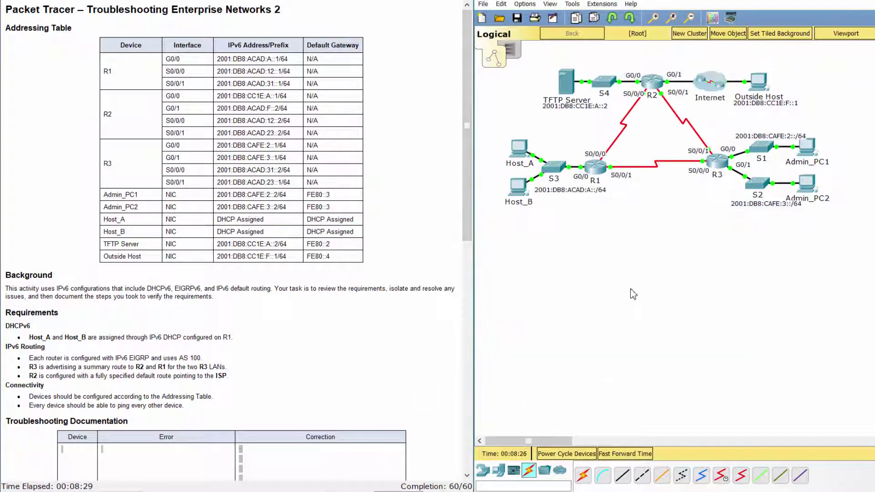
left_click(597, 168)
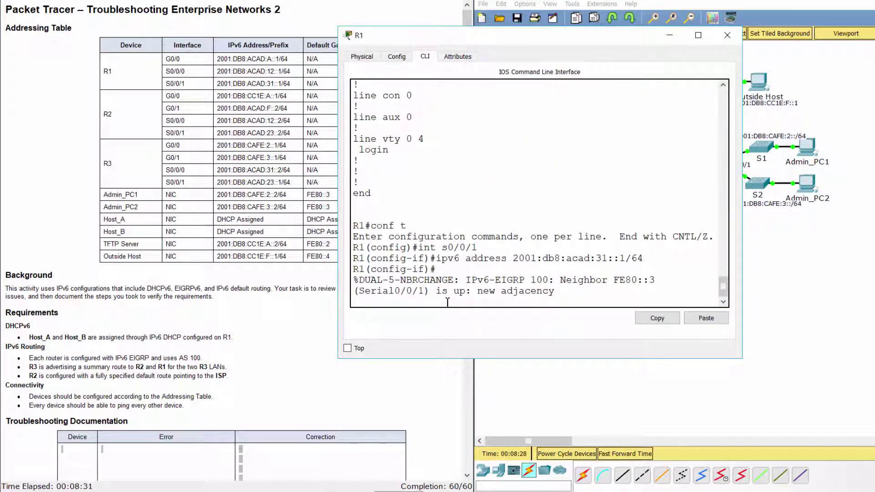
key("Return")
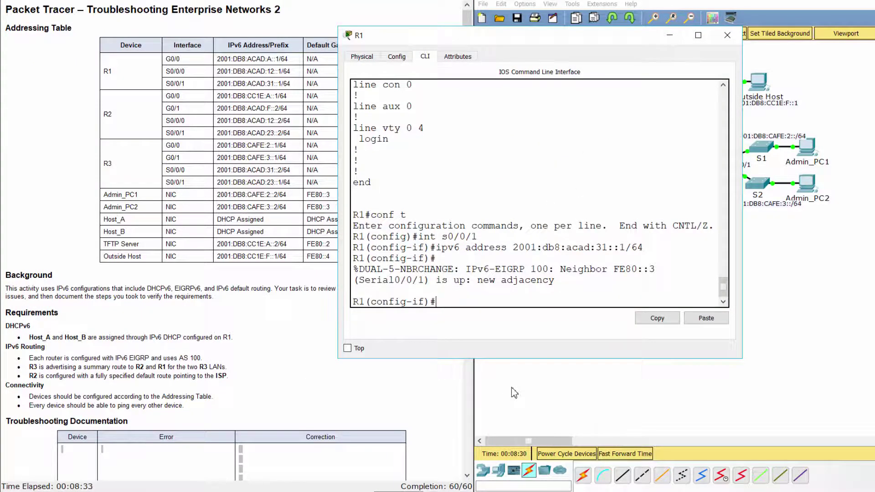
type("do show run")
key("Return")
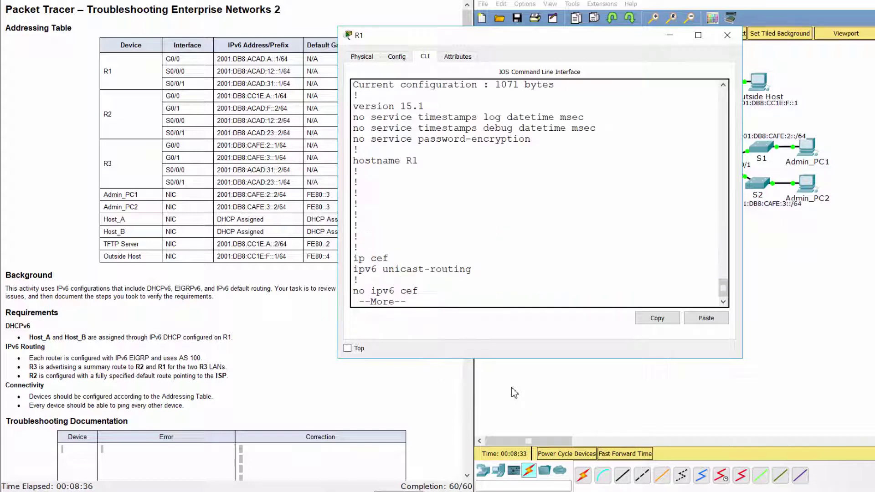
key("space")
key("space")
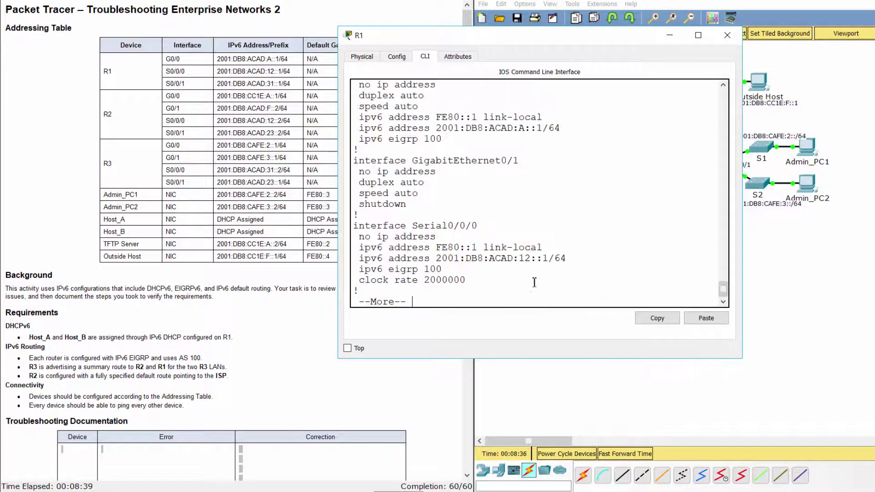
key("space")
Step: Highlight Serial0/0/1 and its 2001:DB8:ACAD:31::1/64 address, then return to the topology
scroll(500, 264, "up", 3)
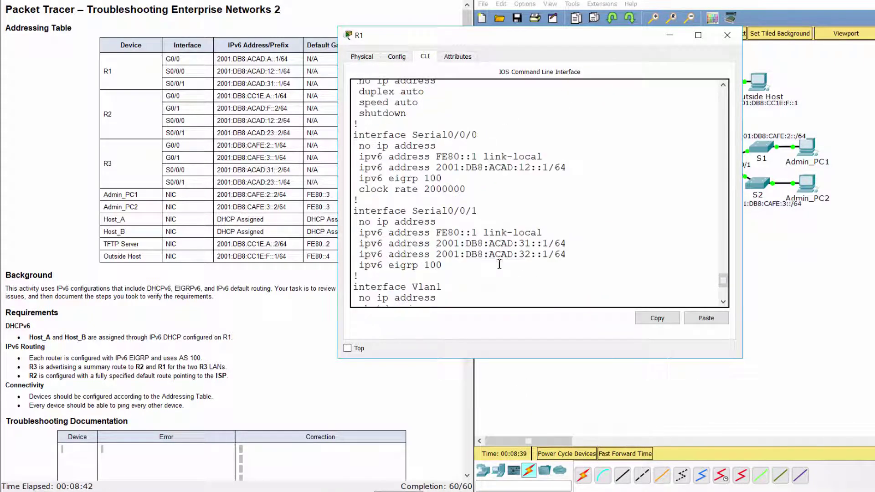
scroll(499, 264, "down", 2)
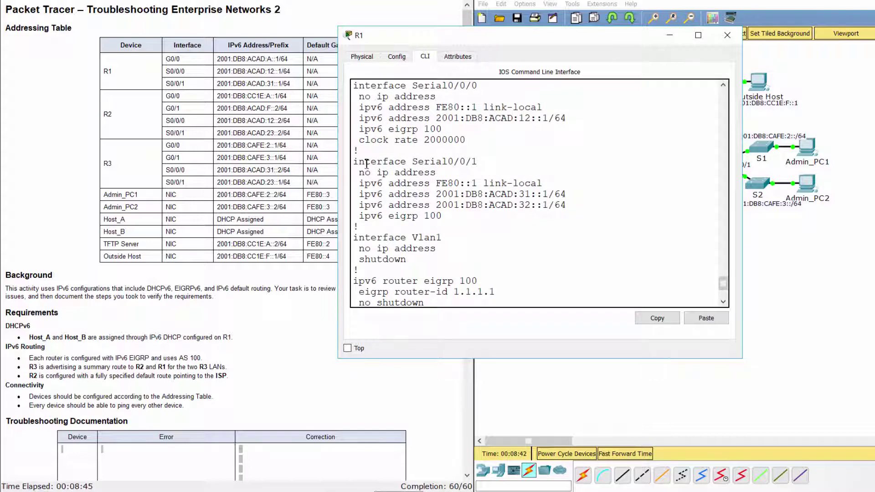
left_click_drag(357, 163, 498, 165)
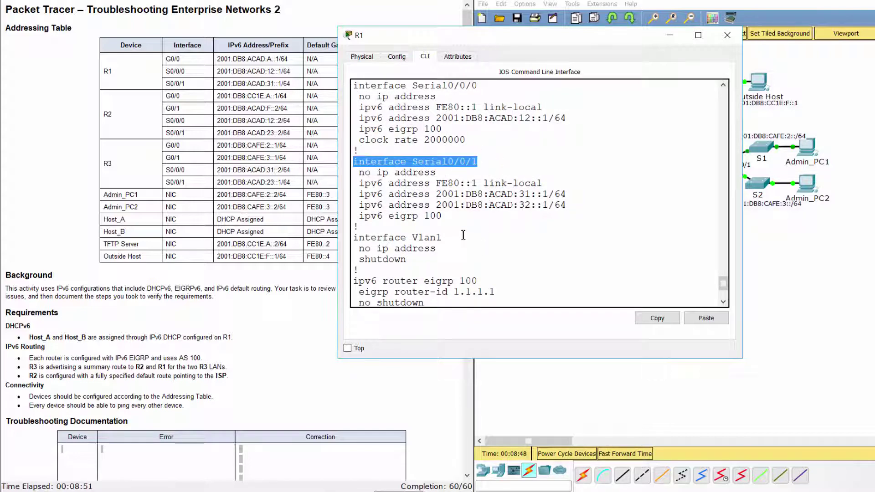
left_click_drag(359, 197, 584, 195)
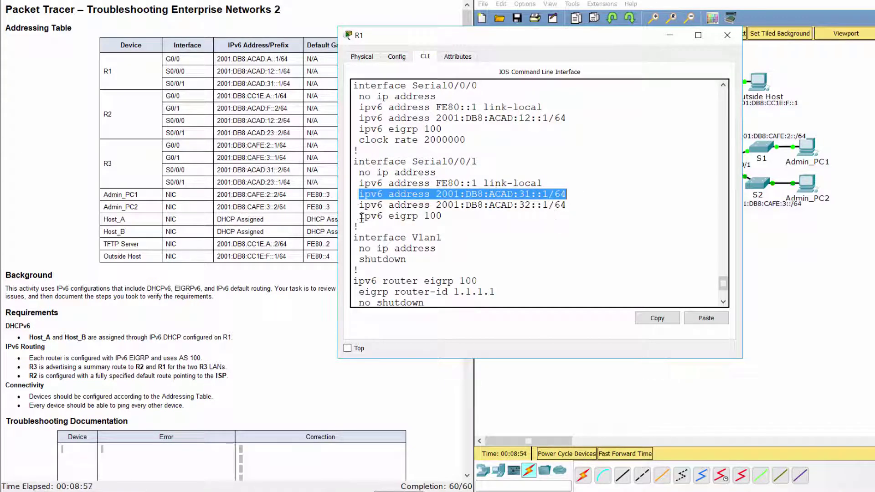
left_click(490, 247)
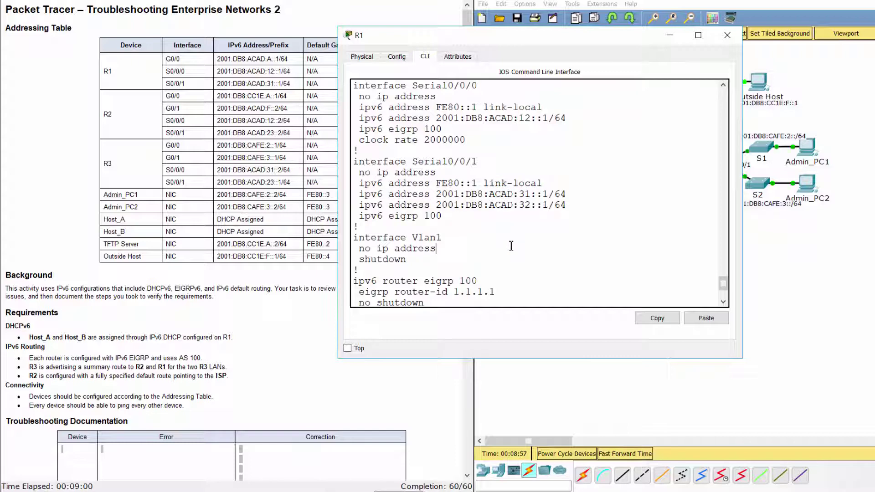
left_click(795, 254)
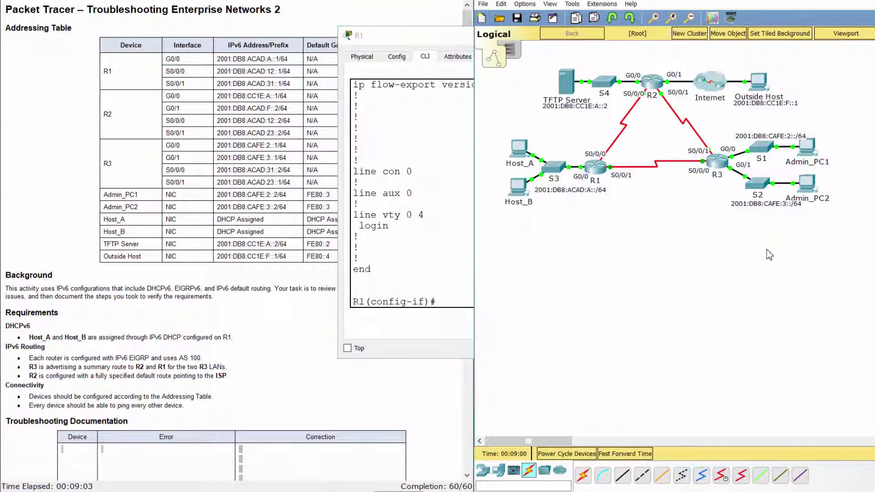
Step: Run 'do show run' on R3 and highlight its EIGRP 100 process with router-id 3.3.3.3
left_click(718, 154)
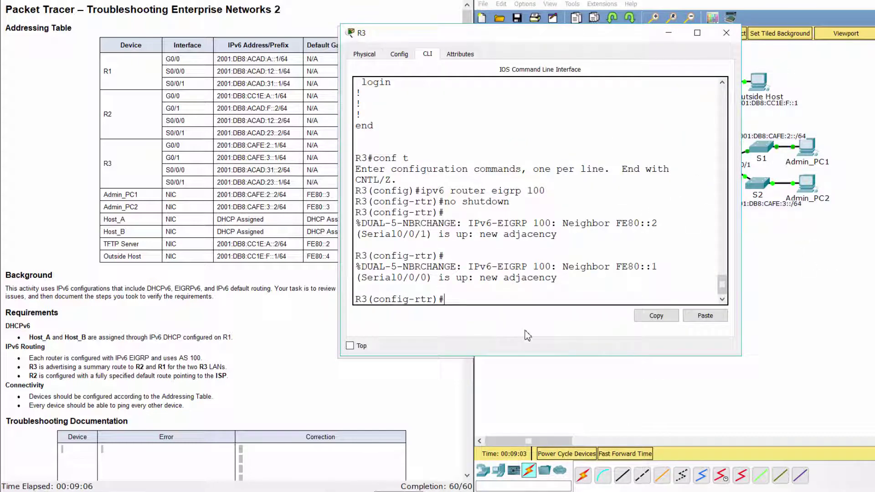
type("do show run")
key("Return")
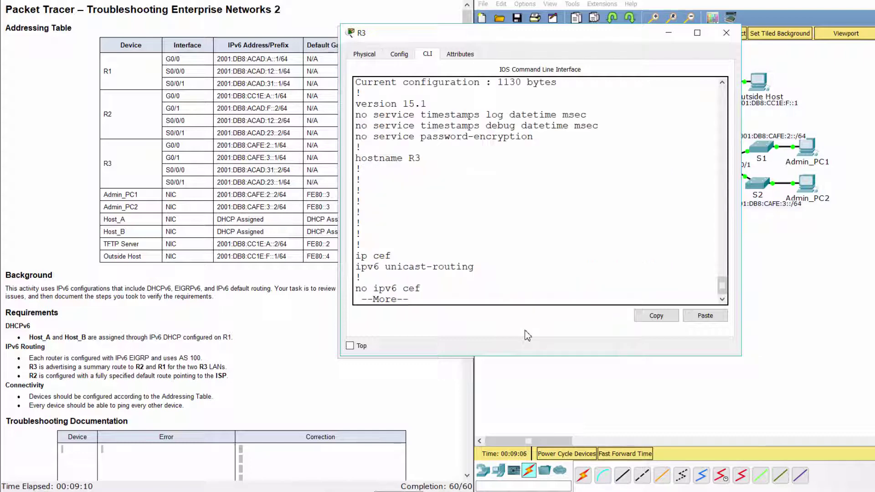
key("space")
key("space")
key("space")
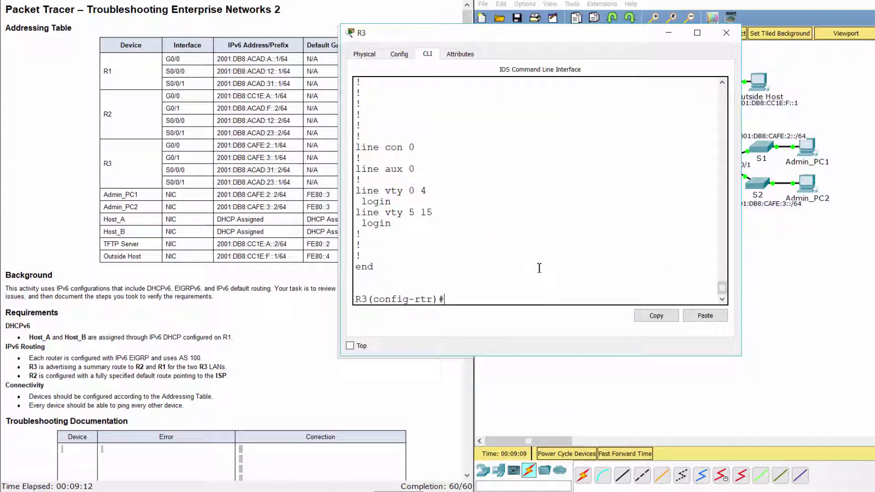
scroll(539, 268, "up", 7)
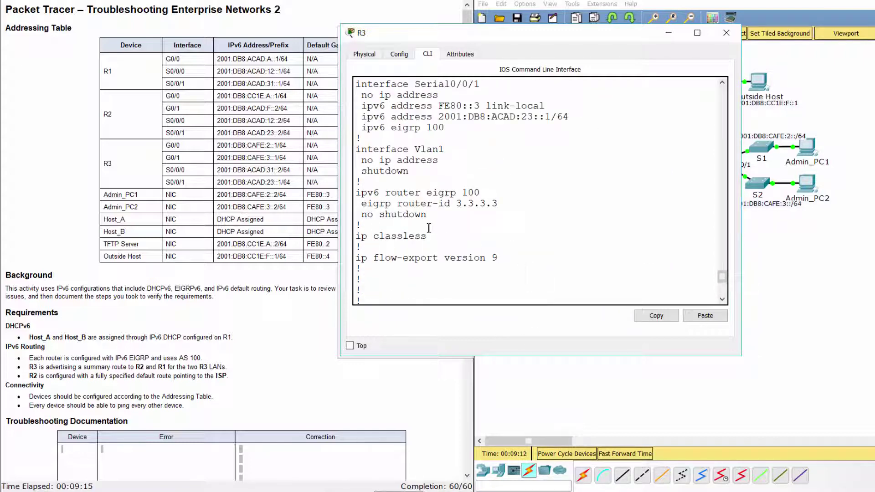
left_click_drag(357, 190, 457, 225)
left_click(388, 214)
left_click_drag(360, 222, 380, 228)
left_click(391, 227)
left_click(658, 100)
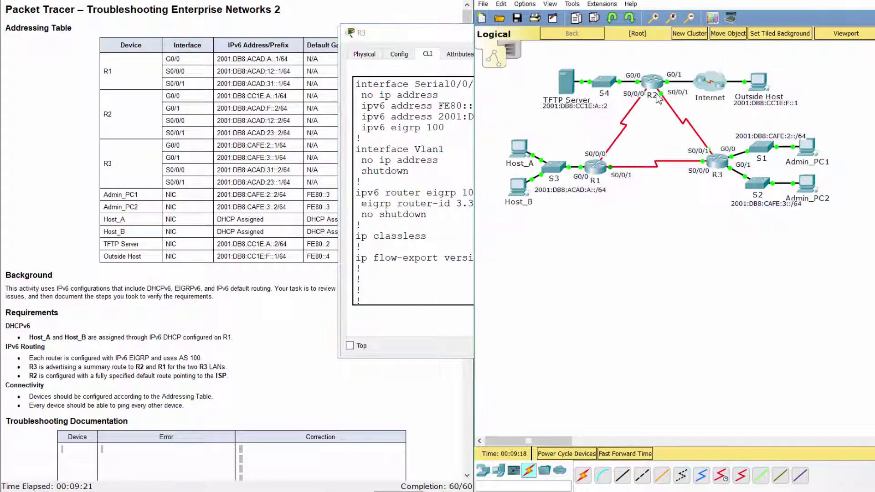
Step: Run 'do show run' on R2 and page through the full configuration
type("do show r")
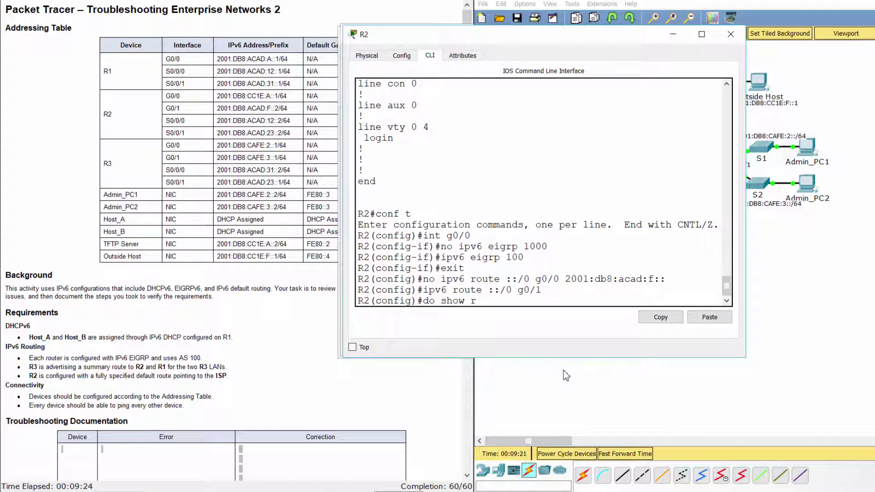
type("un")
key("Return")
key("space")
key("space")
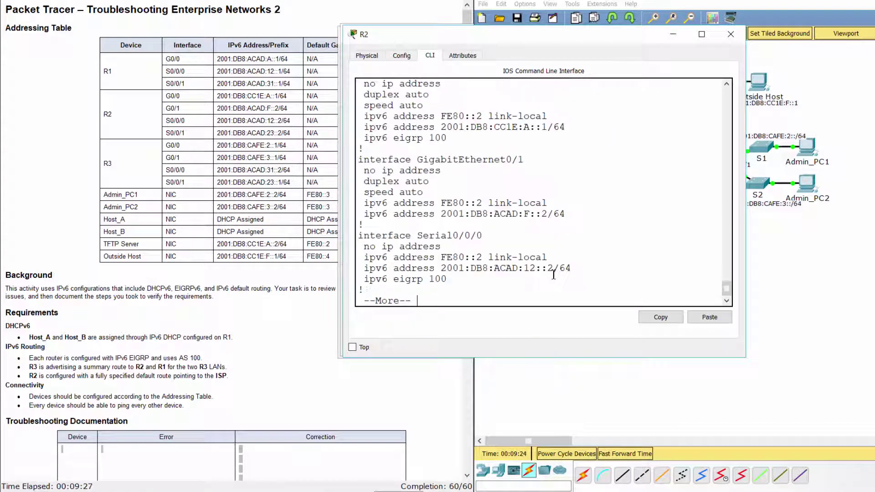
key("space")
scroll(465, 239, "up", 2)
scroll(478, 240, "down", 2)
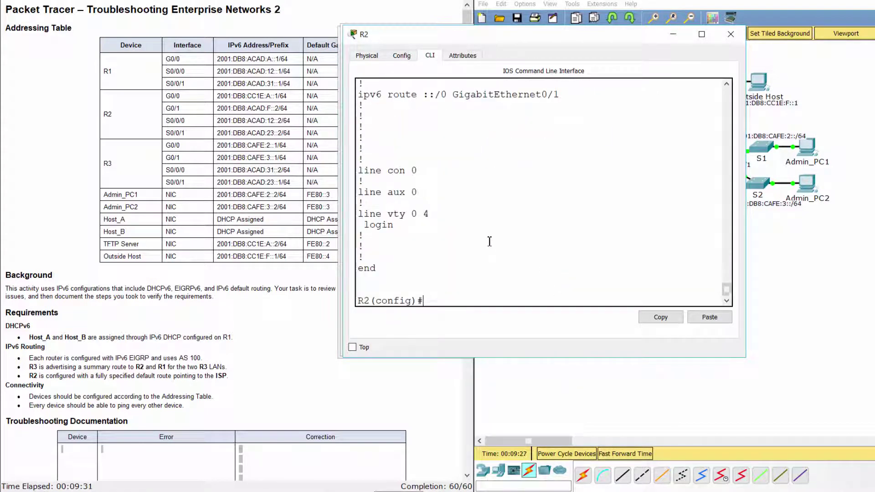
scroll(488, 242, "up", 10)
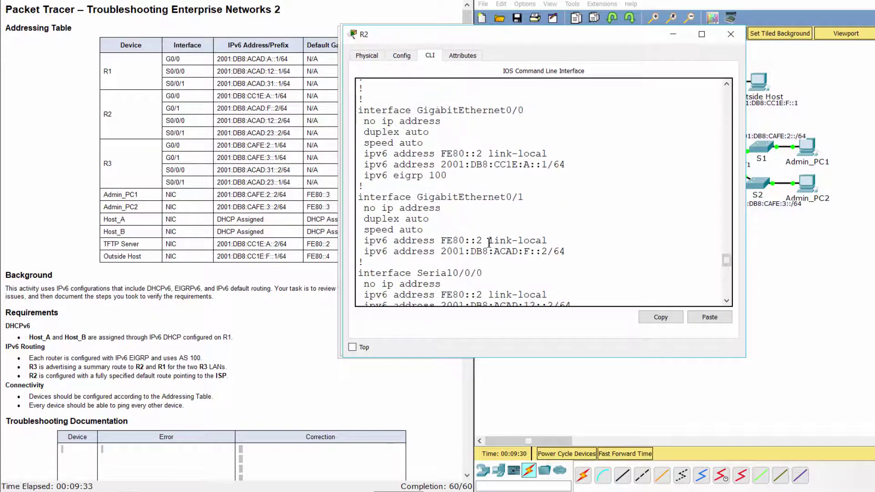
Step: Highlight ipv6 eigrp 100 under GigabitEthernet0/0 and the default route via GigabitEthernet0/1
left_click_drag(358, 110, 525, 111)
left_click_drag(364, 176, 448, 179)
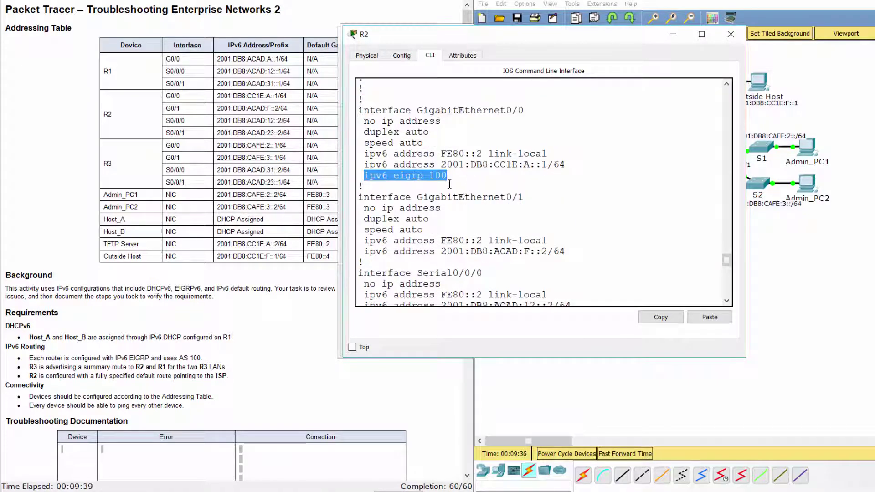
scroll(450, 185, "down", 12)
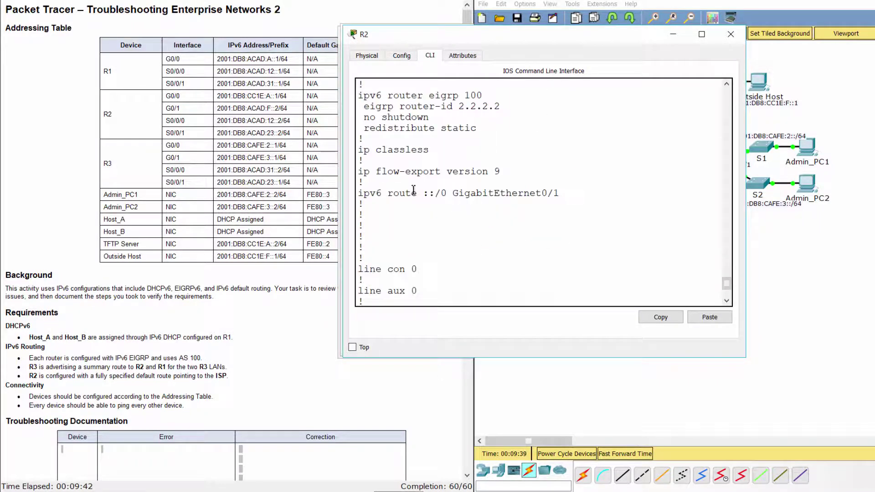
left_click_drag(361, 195, 560, 193)
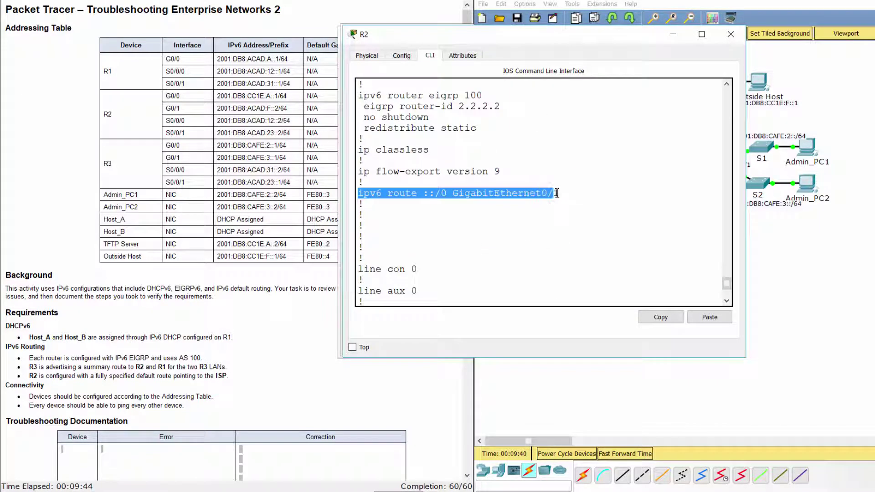
left_click(593, 216)
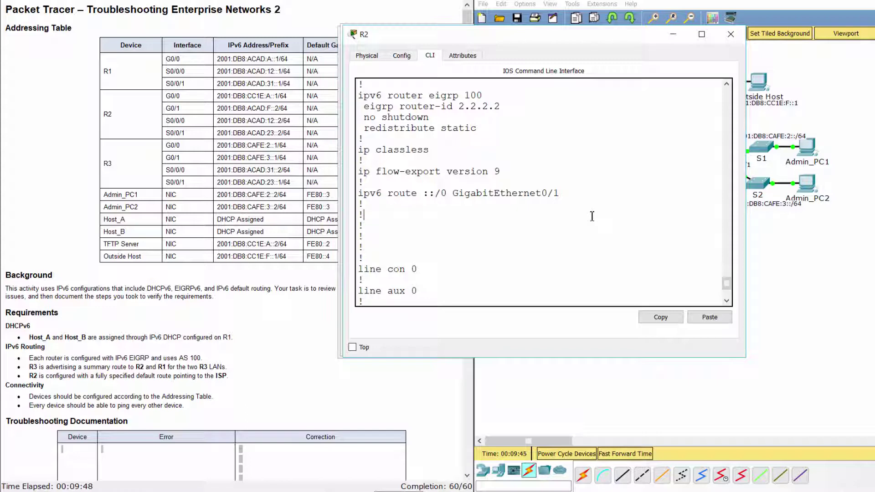
Step: Highlight the Connectivity requirements in the activity instructions, then open Admin_PC1 from the topology
left_click(296, 337)
scroll(296, 336, "down", 3)
scroll(296, 336, "up", 2)
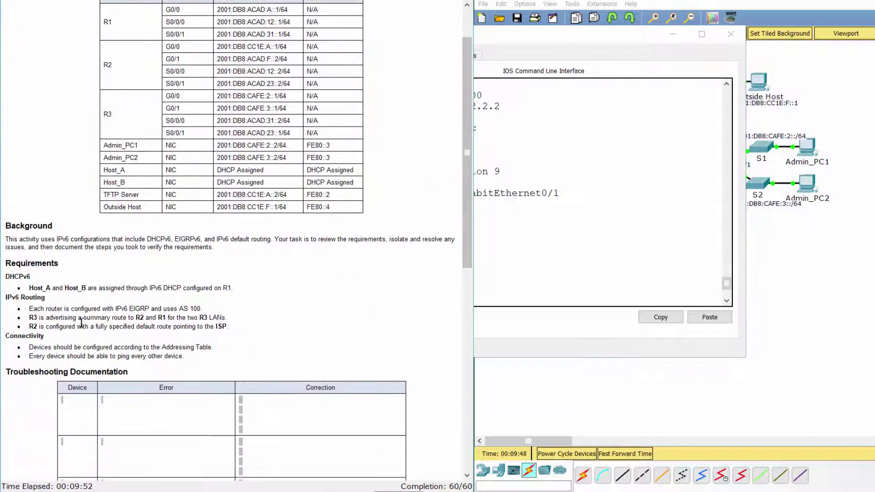
left_click_drag(8, 338, 214, 357)
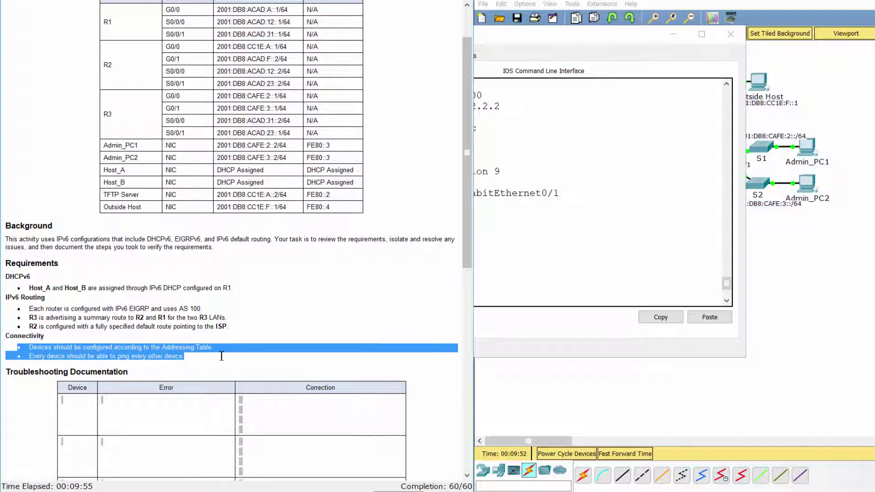
left_click(734, 389)
scroll(337, 299, "up", 1)
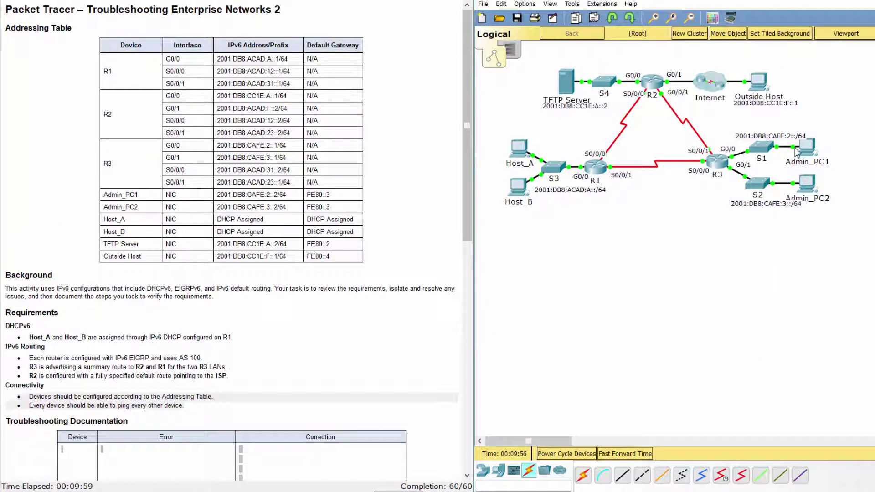
left_click(806, 160)
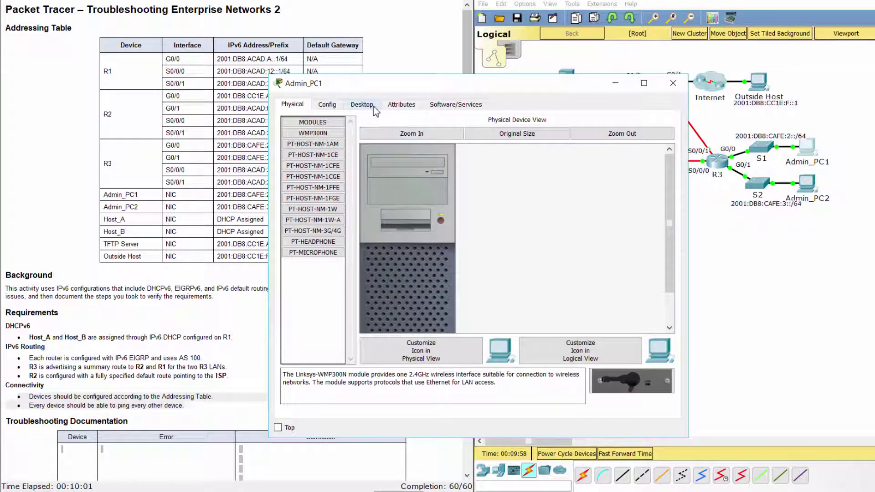
Step: From Admin_PC1's Command Prompt, ping 2001:db8:cc1e:a::2, getting four replies with 0% loss
left_click(362, 104)
left_click(565, 148)
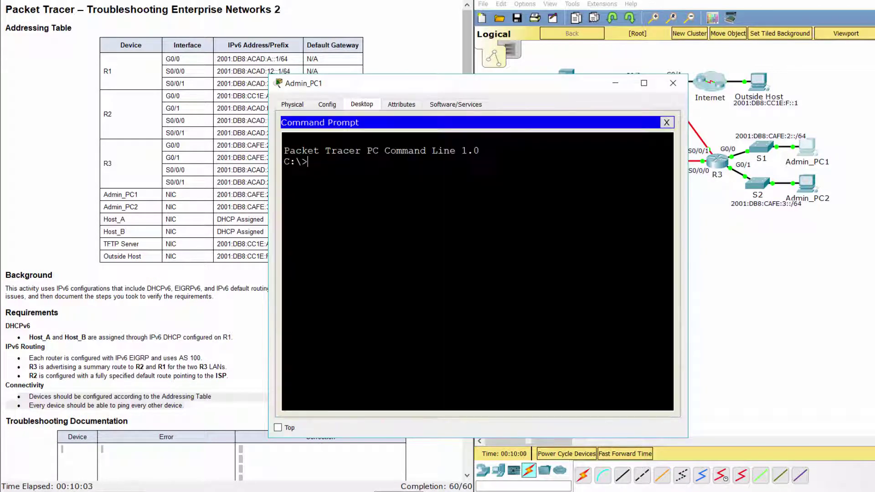
left_click(700, 221)
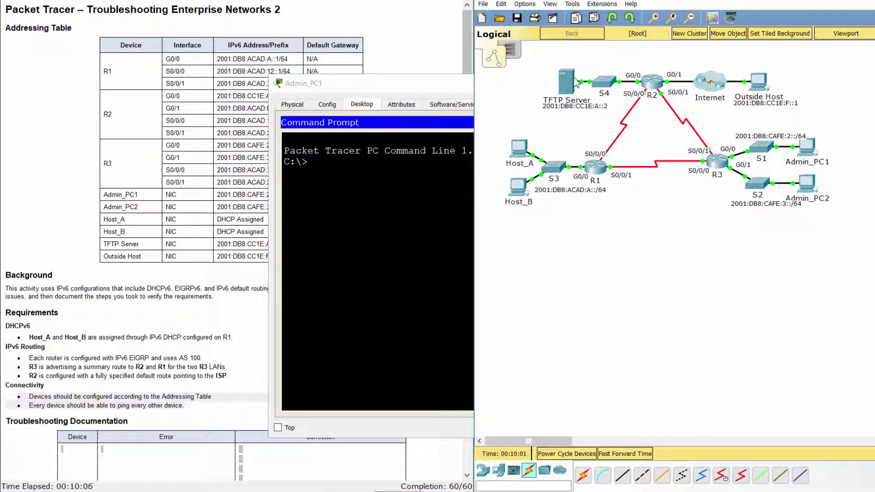
key("alt+Tab")
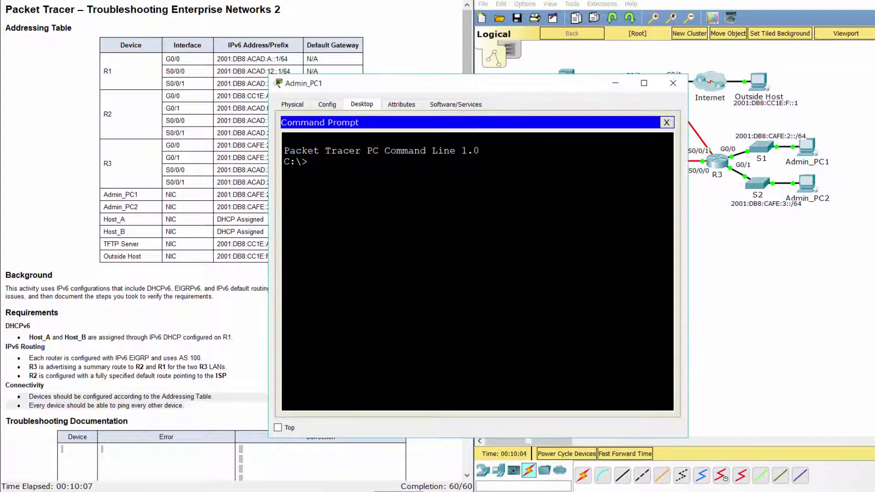
type("ping 2001:db")
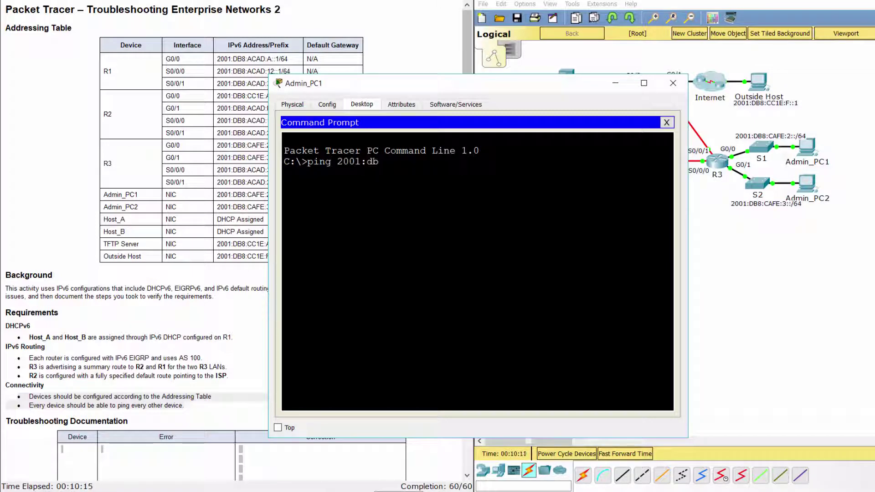
type("8:cc1e:a::")
left_click_drag(461, 86, 495, 87)
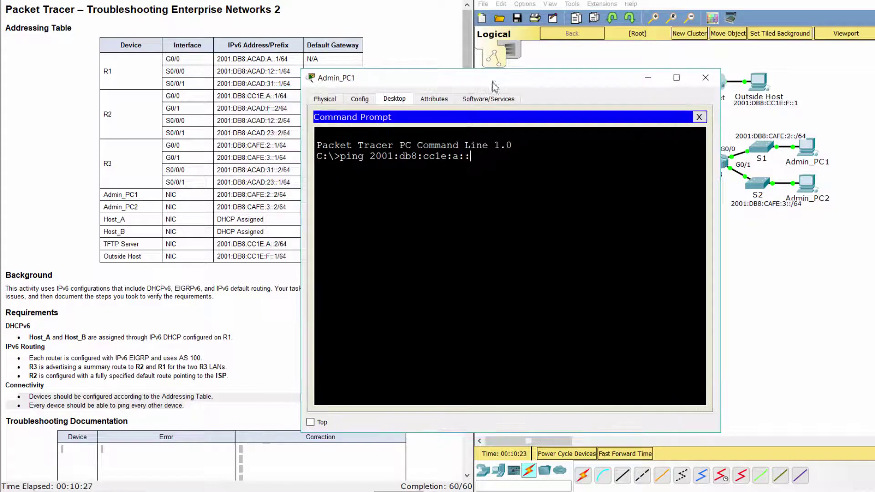
type("a::2")
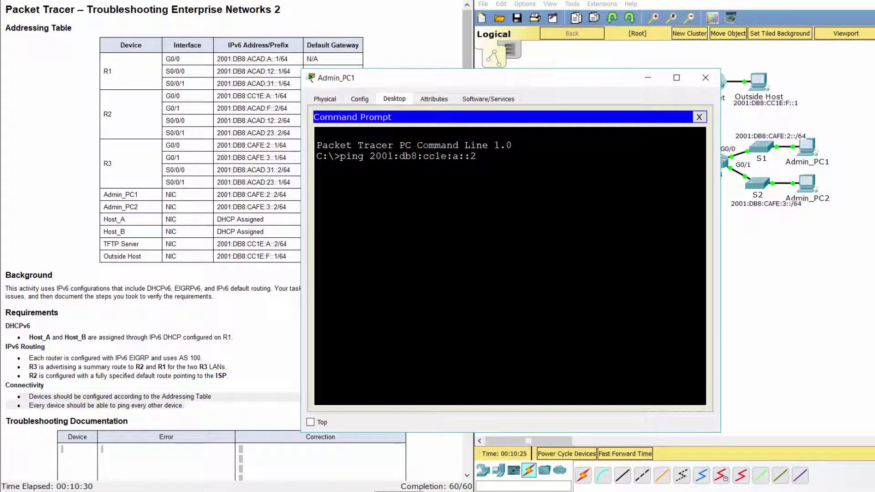
key("Return")
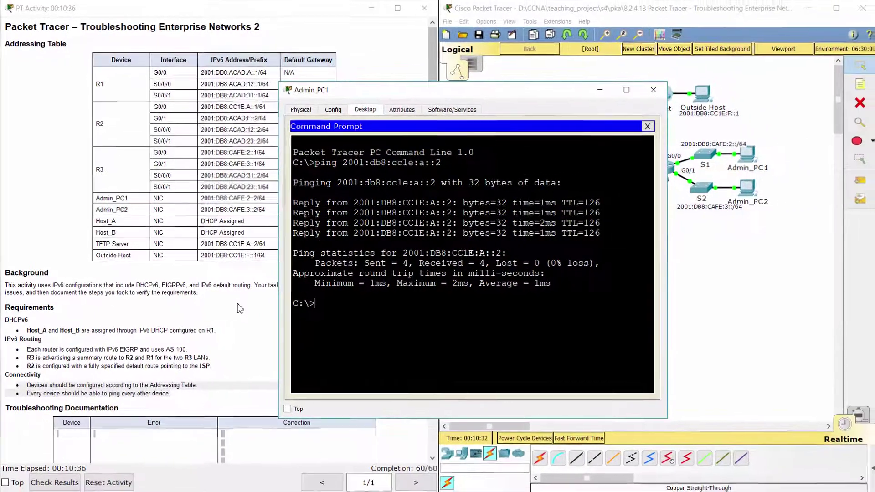
left_click(256, 308)
left_click(712, 302)
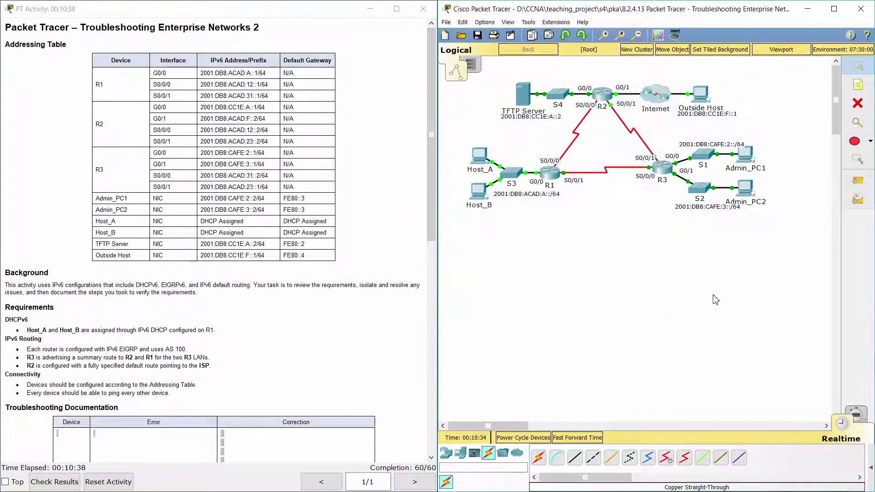